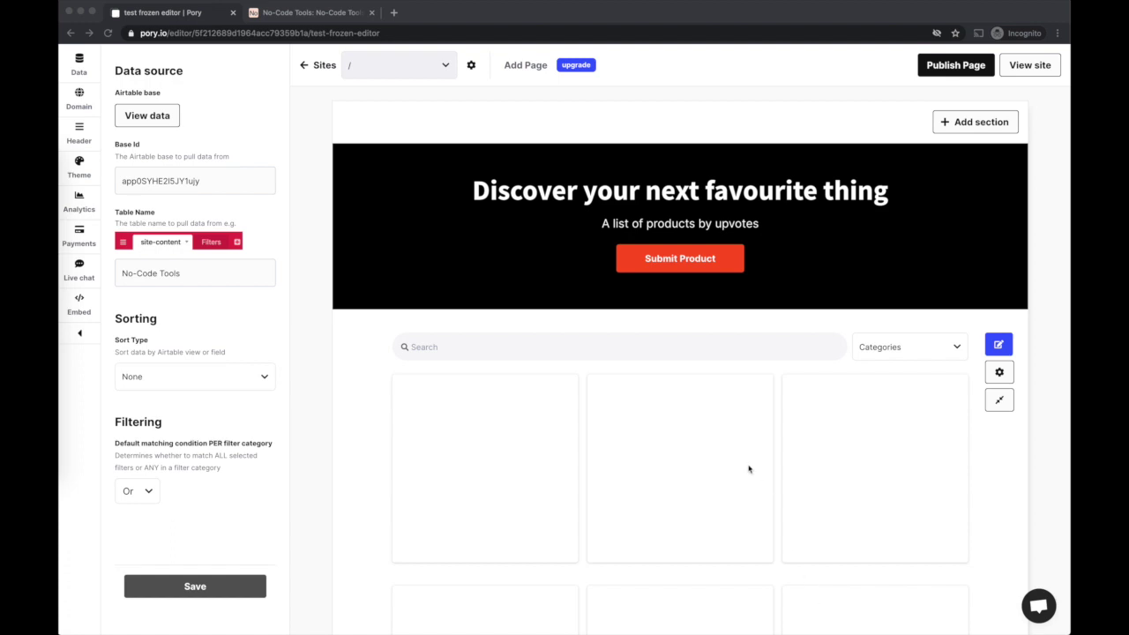
Review the 696 product records in the No-Code Tools Airtable grid in the other tab.
scroll(743, 454, down, 2)
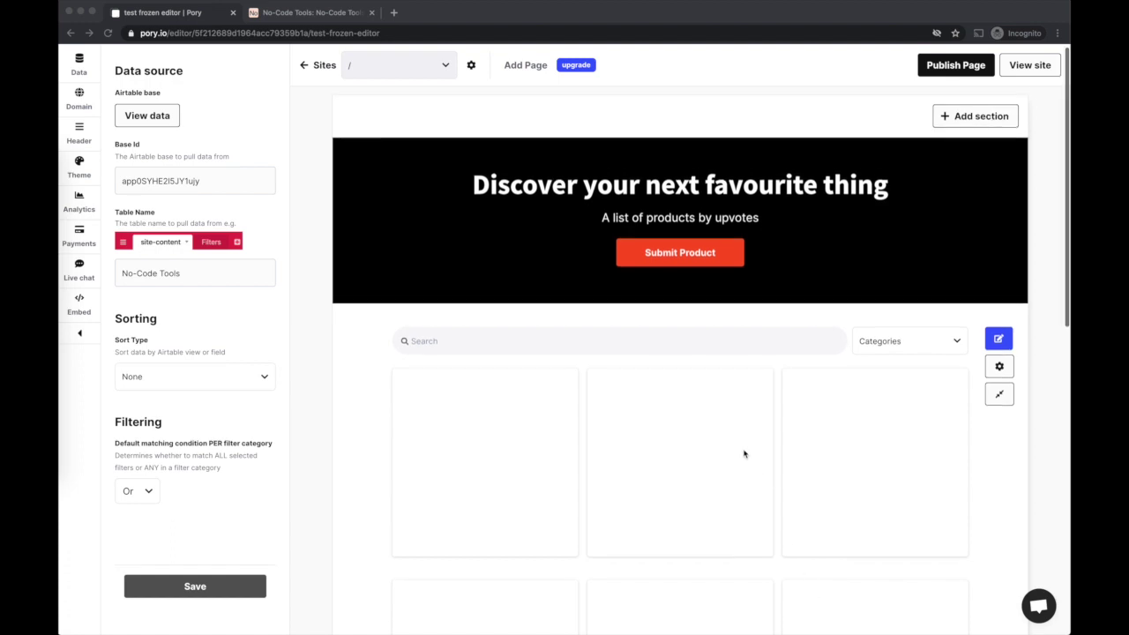
scroll(744, 454, down, 4)
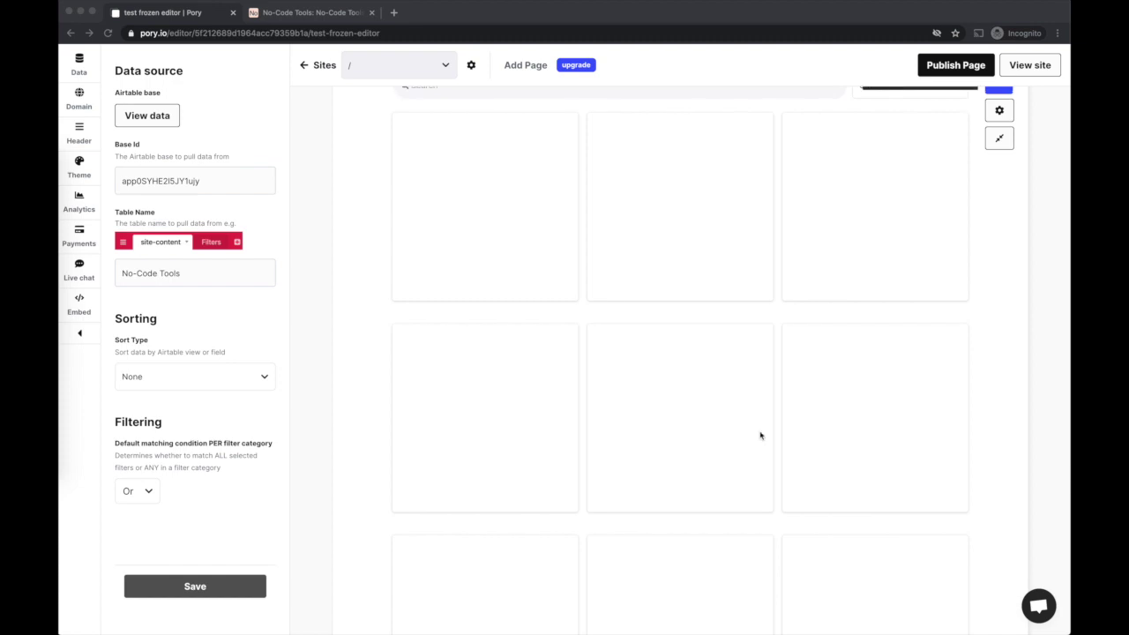
click(321, 13)
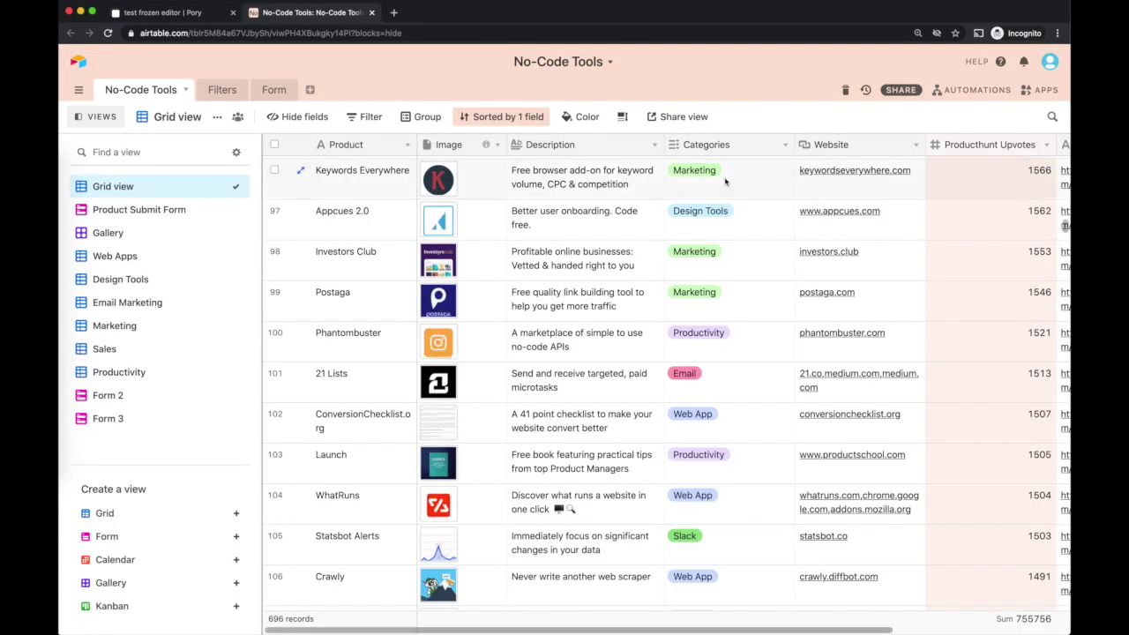
scroll(703, 232, down, 10)
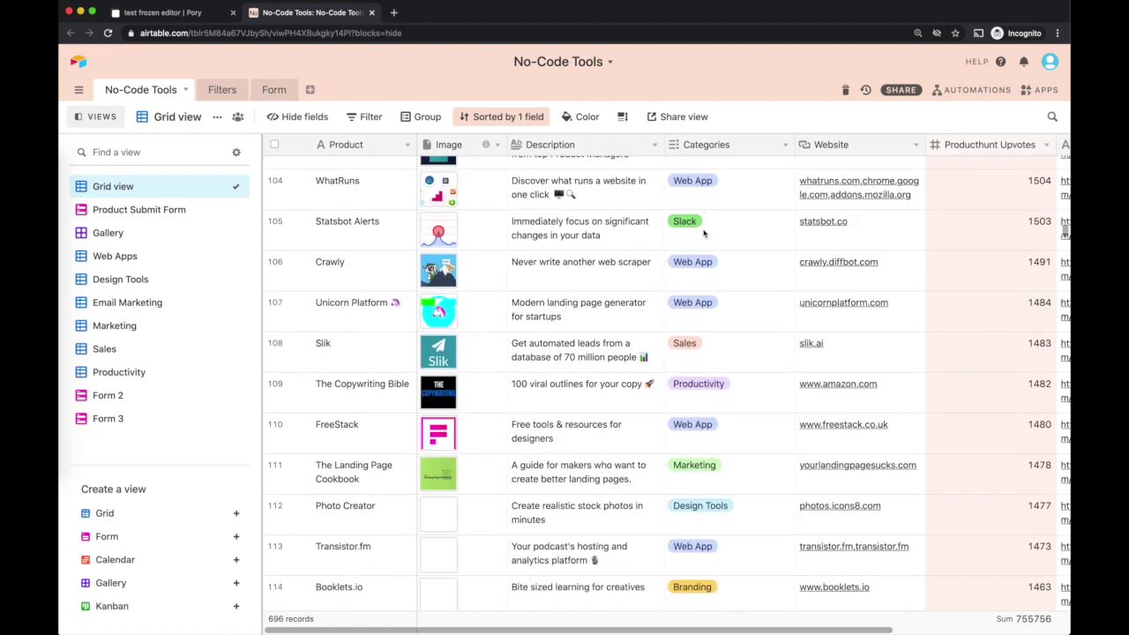
scroll(703, 232, down, 5)
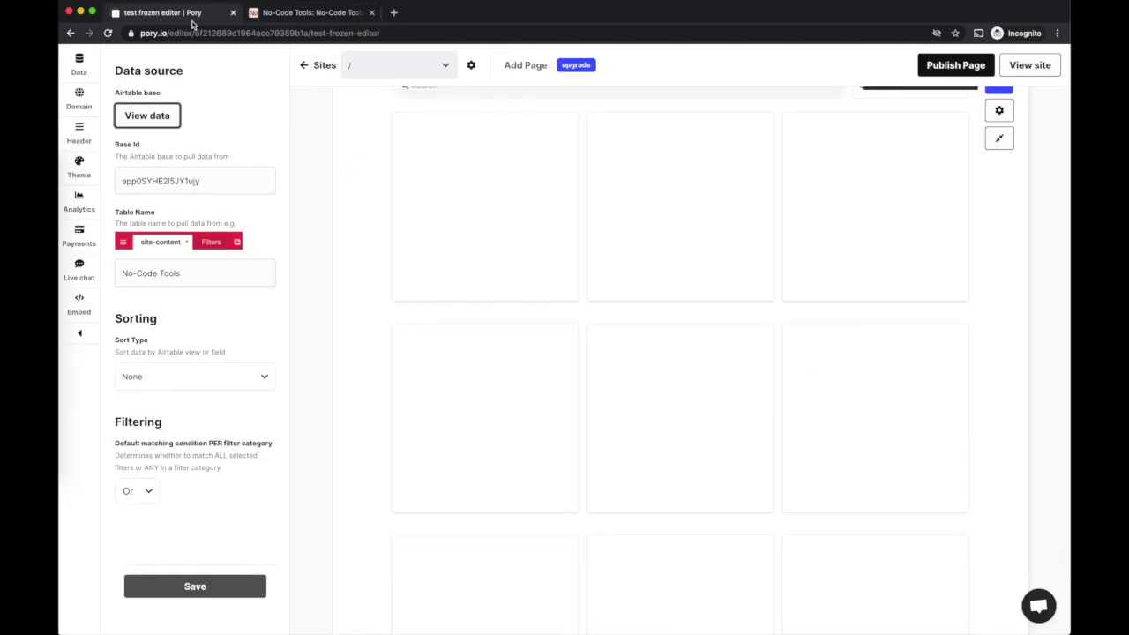
Map the card Title to the Airtable Product field so the preview shows 'Infogram 2.0'.
click(193, 21)
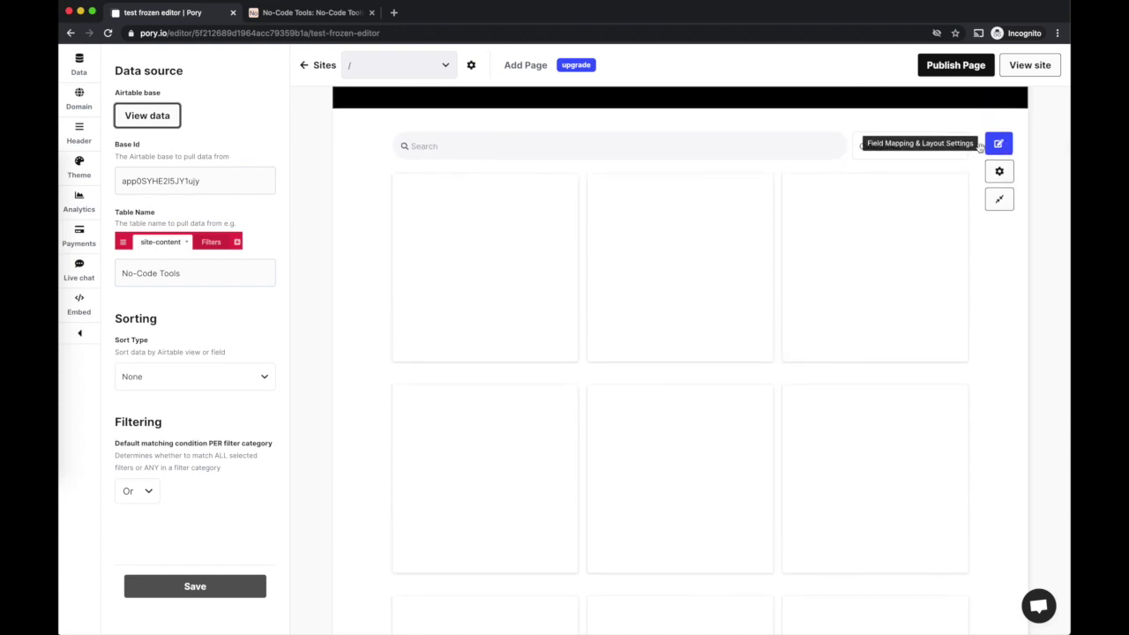
click(999, 146)
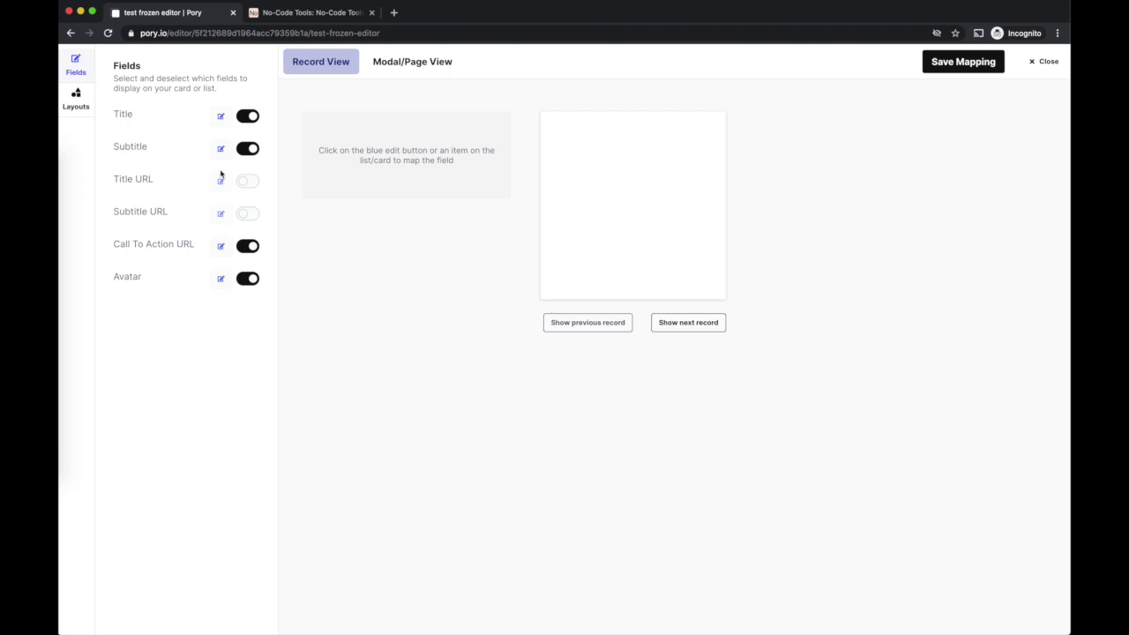
click(221, 117)
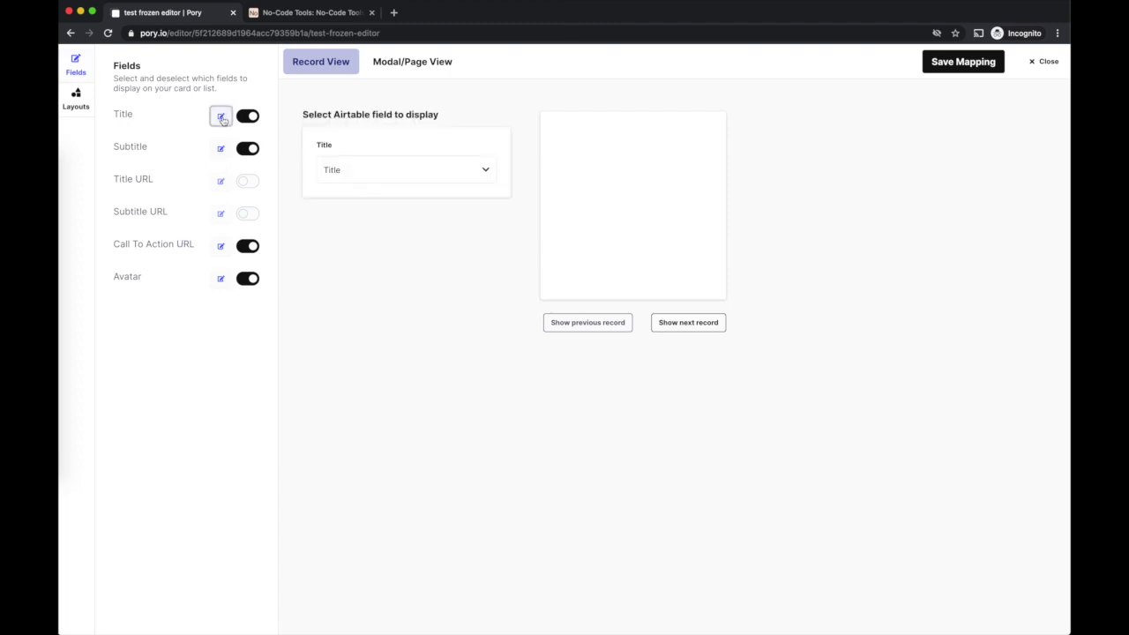
click(465, 177)
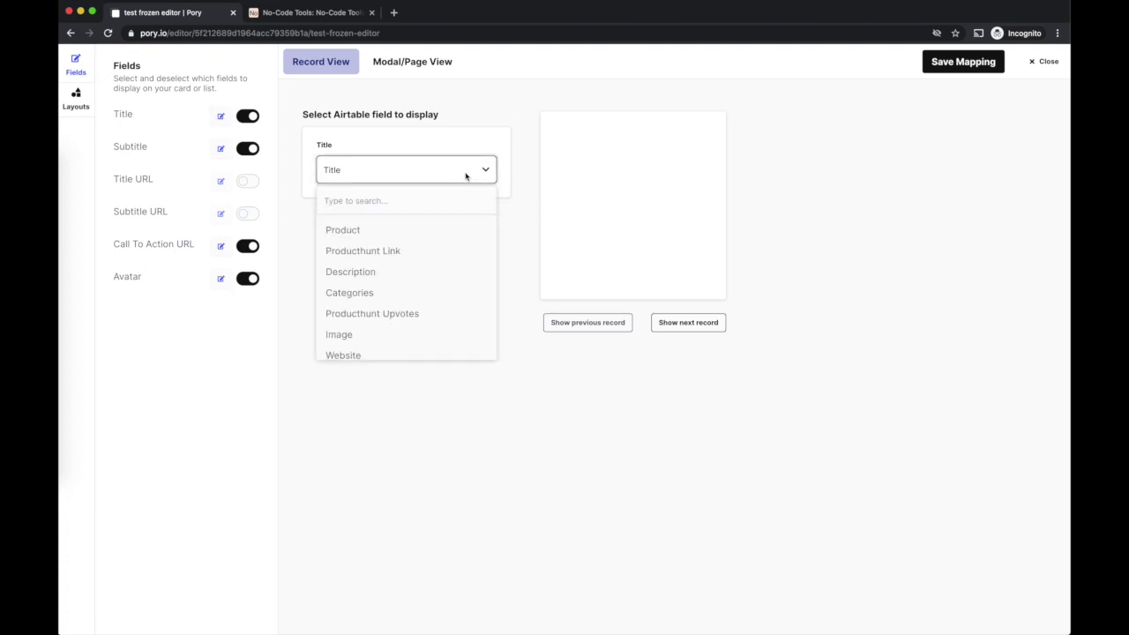
scroll(421, 305, down, 2)
scroll(421, 305, up, 2)
click(373, 234)
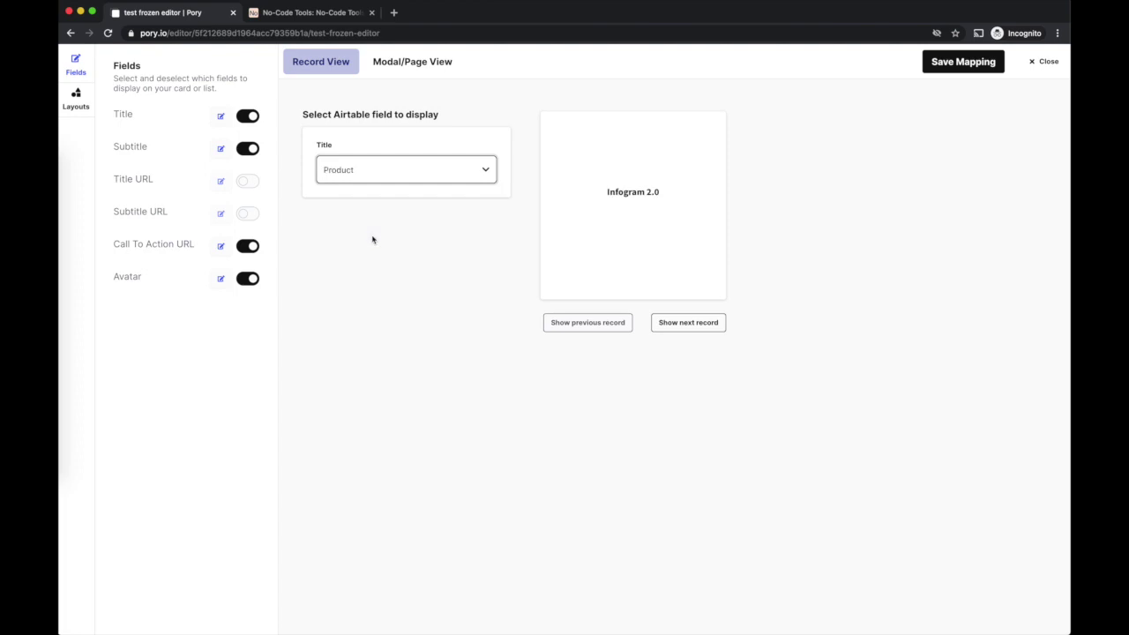
click(382, 234)
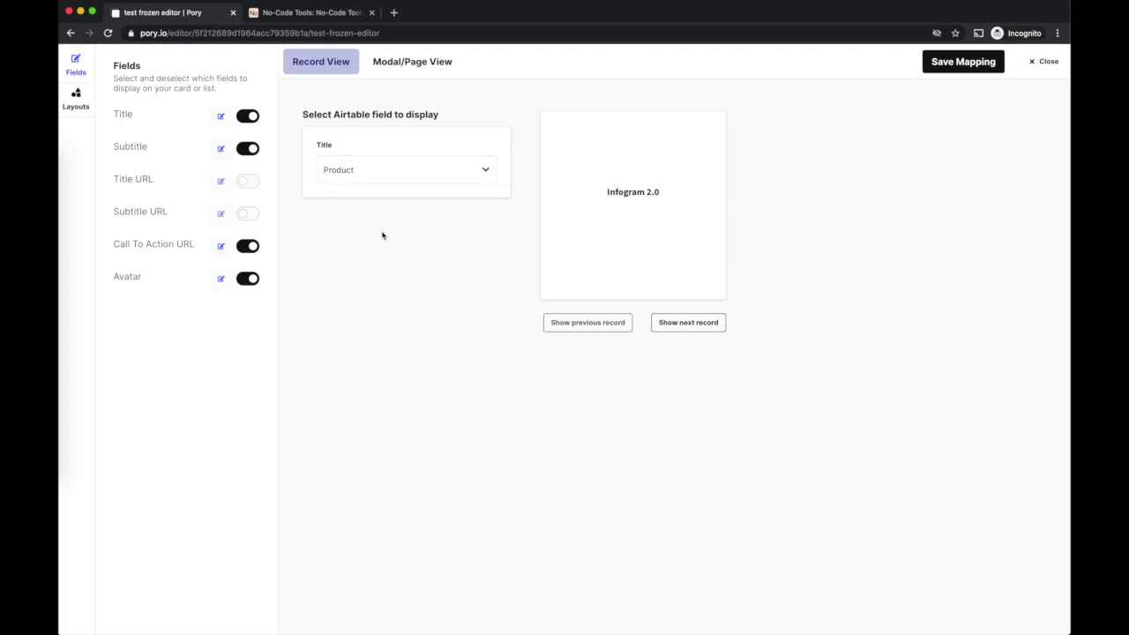
Map the card Subtitle to the Description field.
click(221, 148)
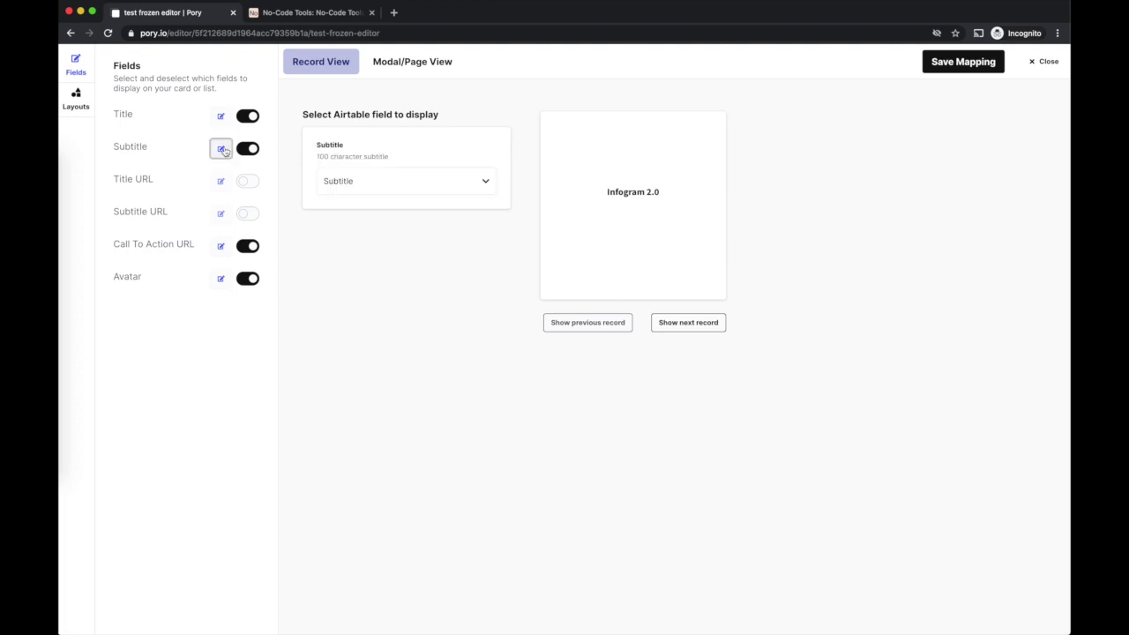
click(411, 183)
click(399, 282)
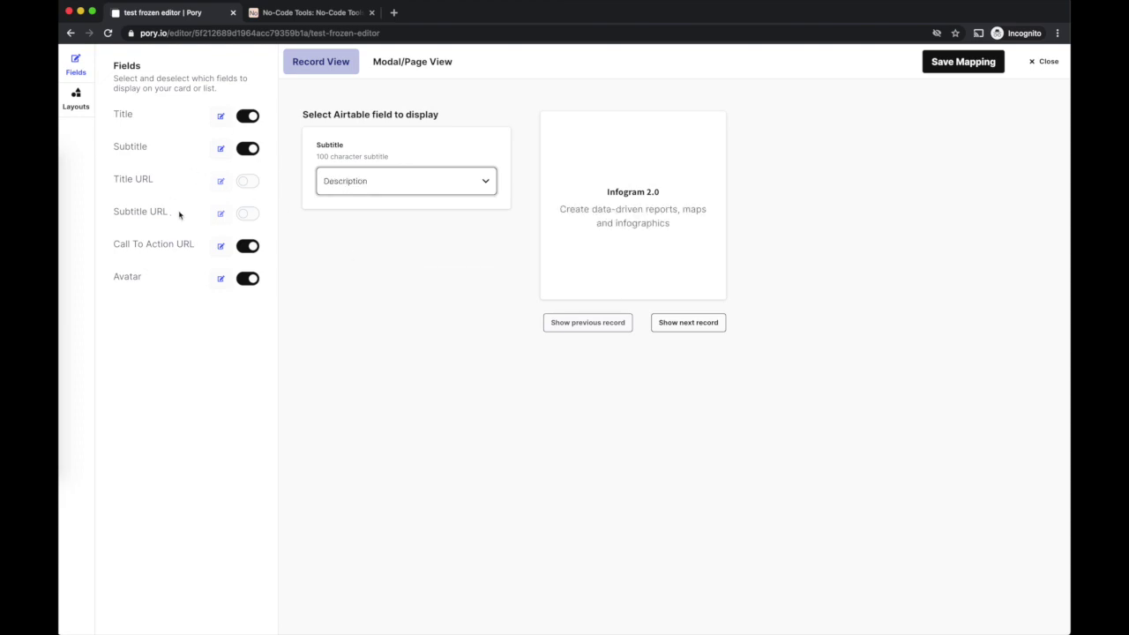
Link the Call To Action URL to the Website field for the Visit site button.
click(221, 246)
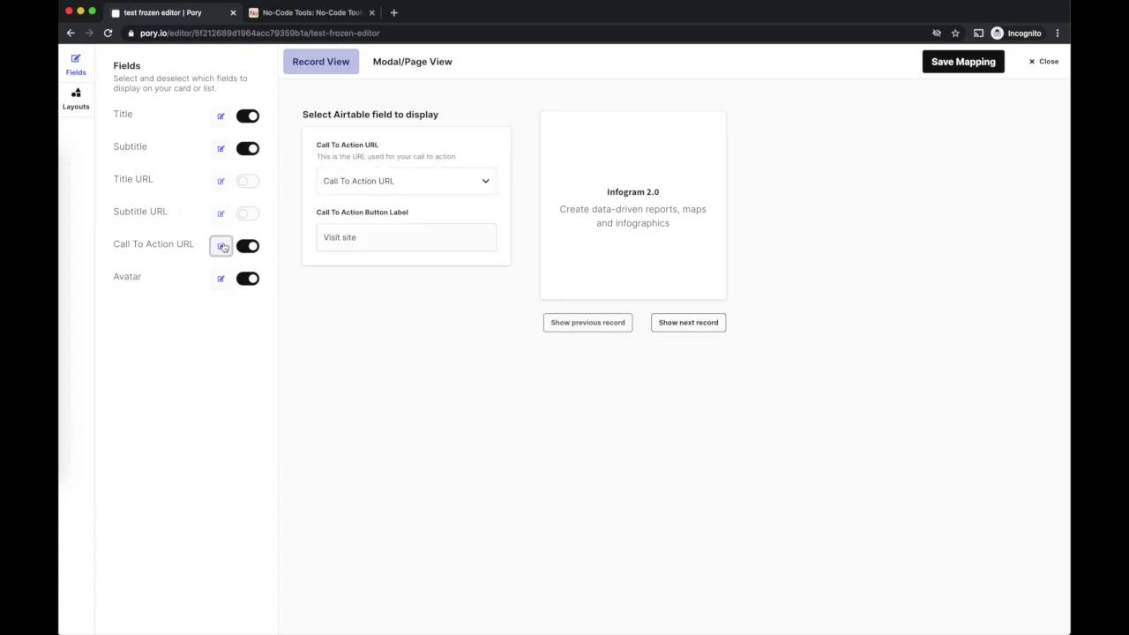
click(409, 184)
scroll(403, 290, down, 2)
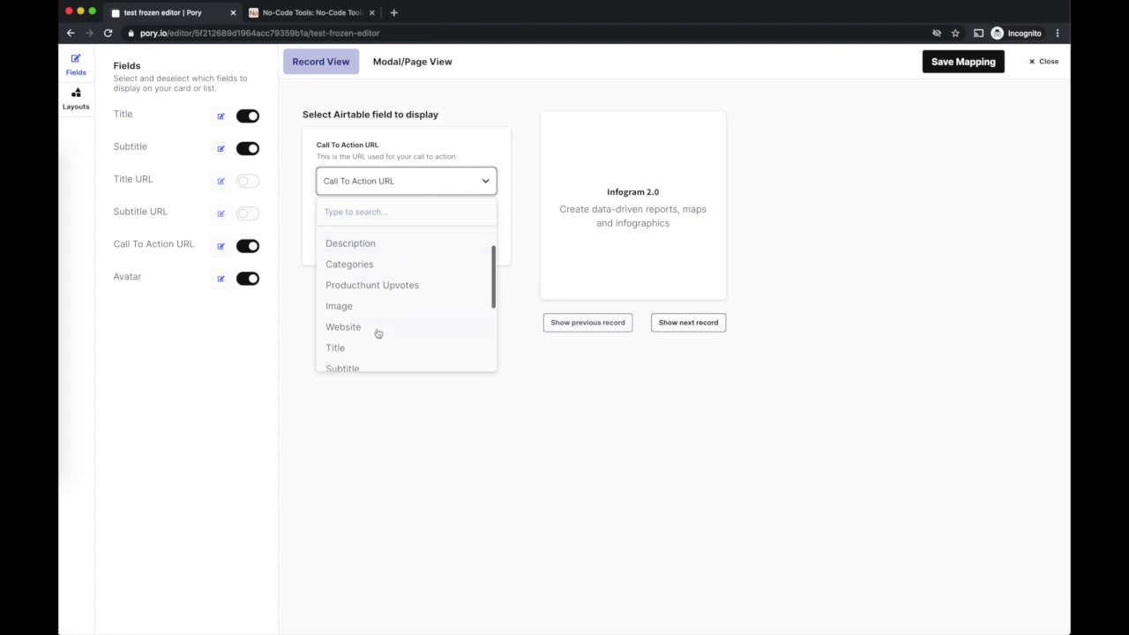
click(379, 331)
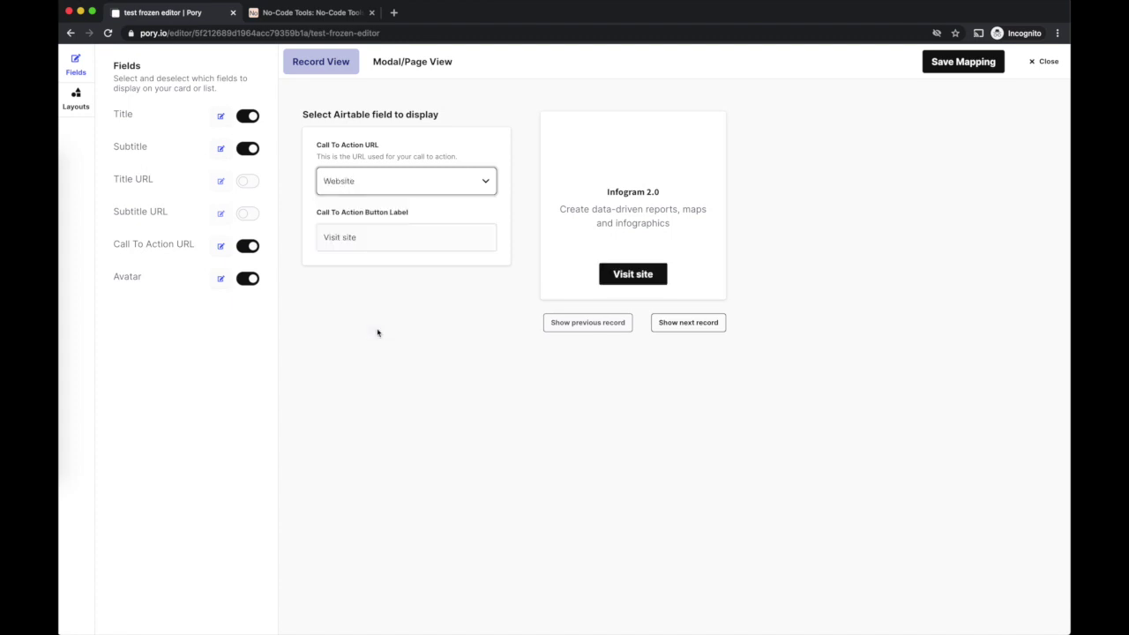
click(221, 278)
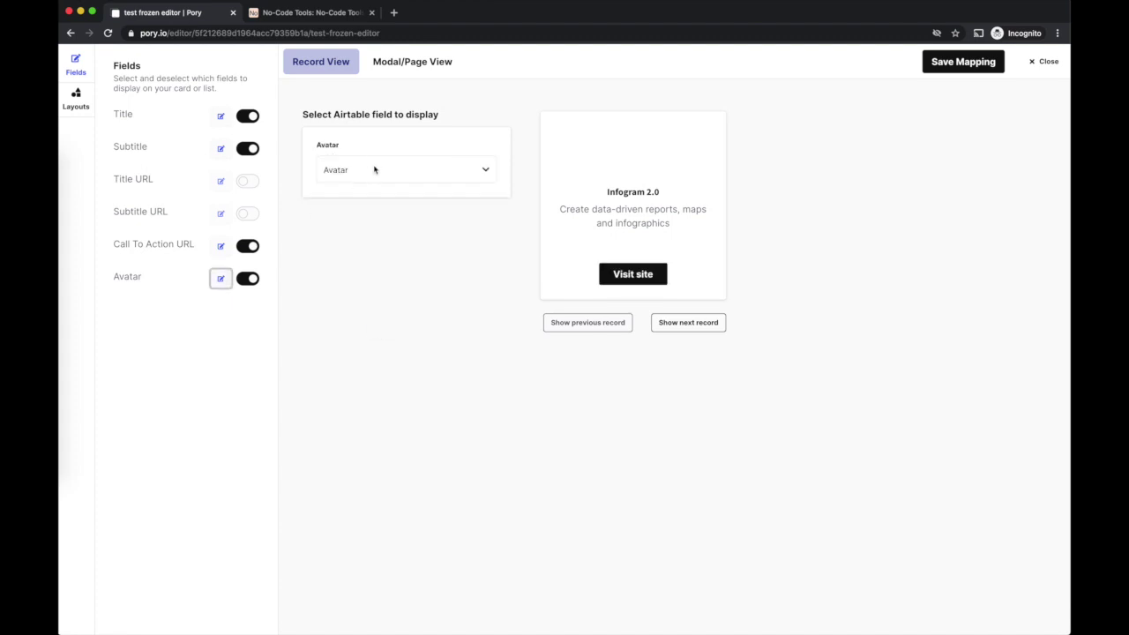
click(372, 170)
Use Image as the card avatar, then preview Websites by MailerLite, Buffer for Instagram and ViewedIt.
scroll(375, 278, down, 1)
click(372, 315)
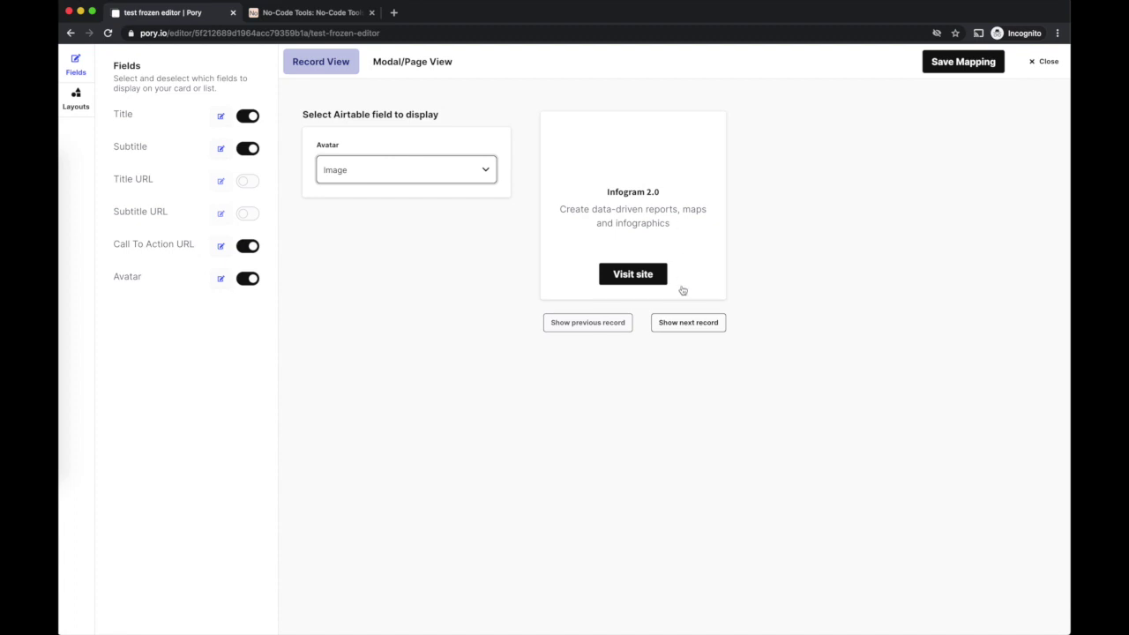
click(688, 323)
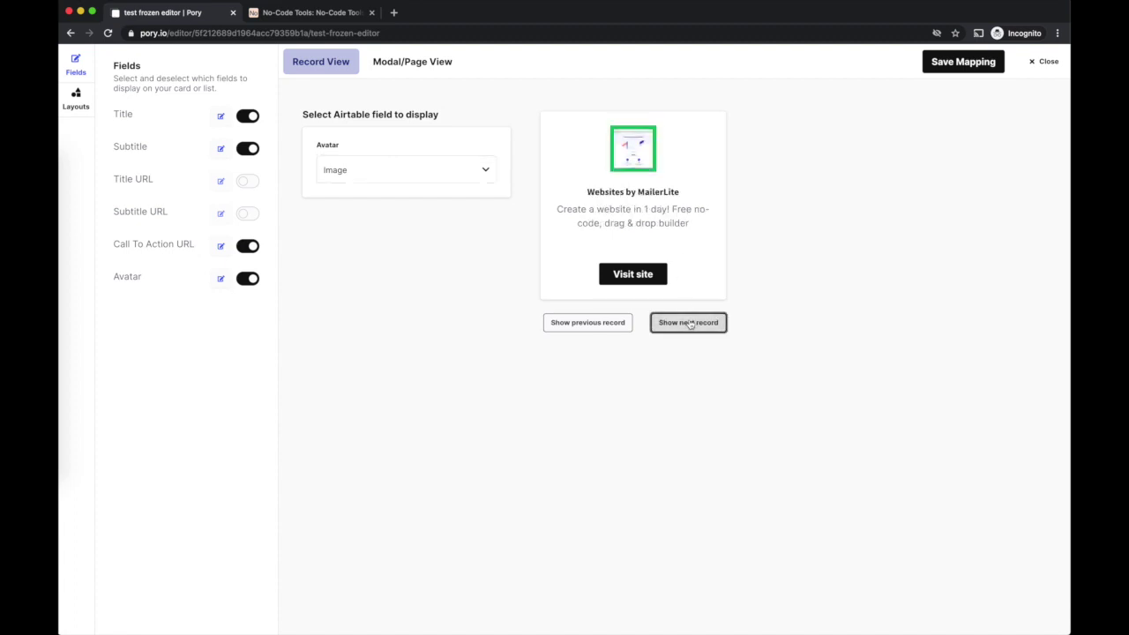
click(689, 323)
click(689, 322)
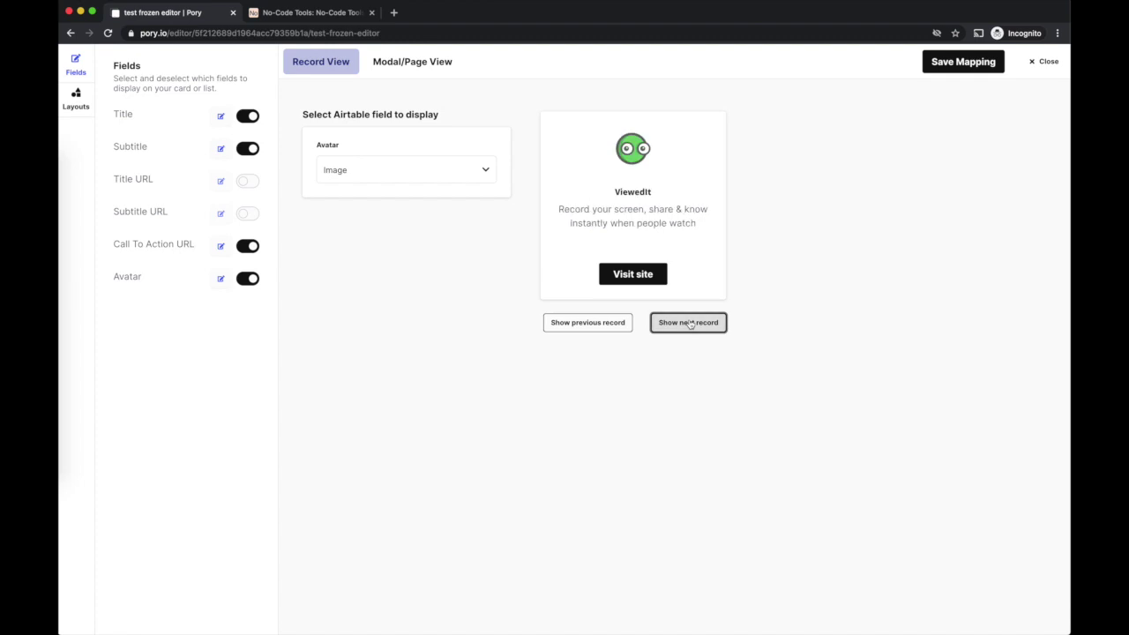
click(669, 224)
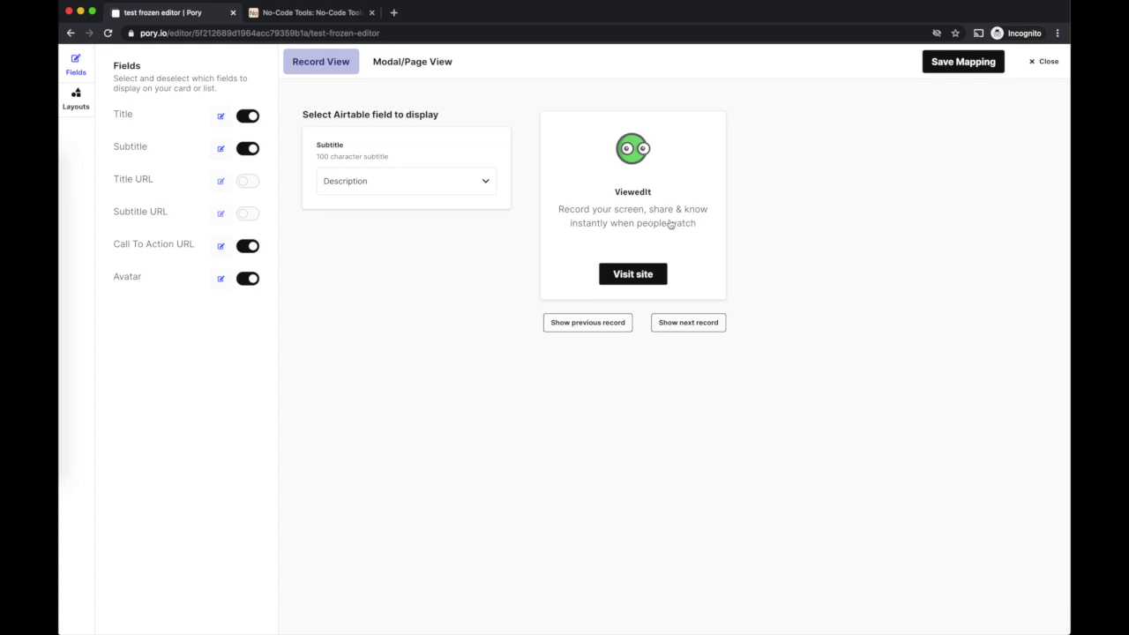
Replace Description with Categories as the Subtitle field, so ViewedIt shows 'Chrome Extensions'.
click(464, 185)
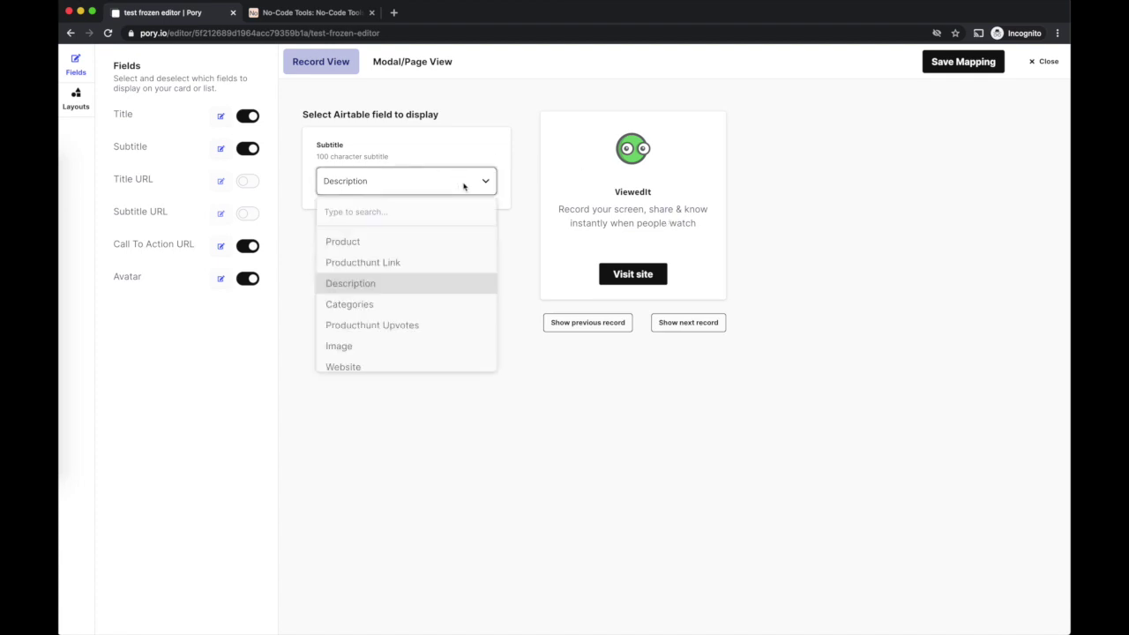
scroll(448, 282, down, 1)
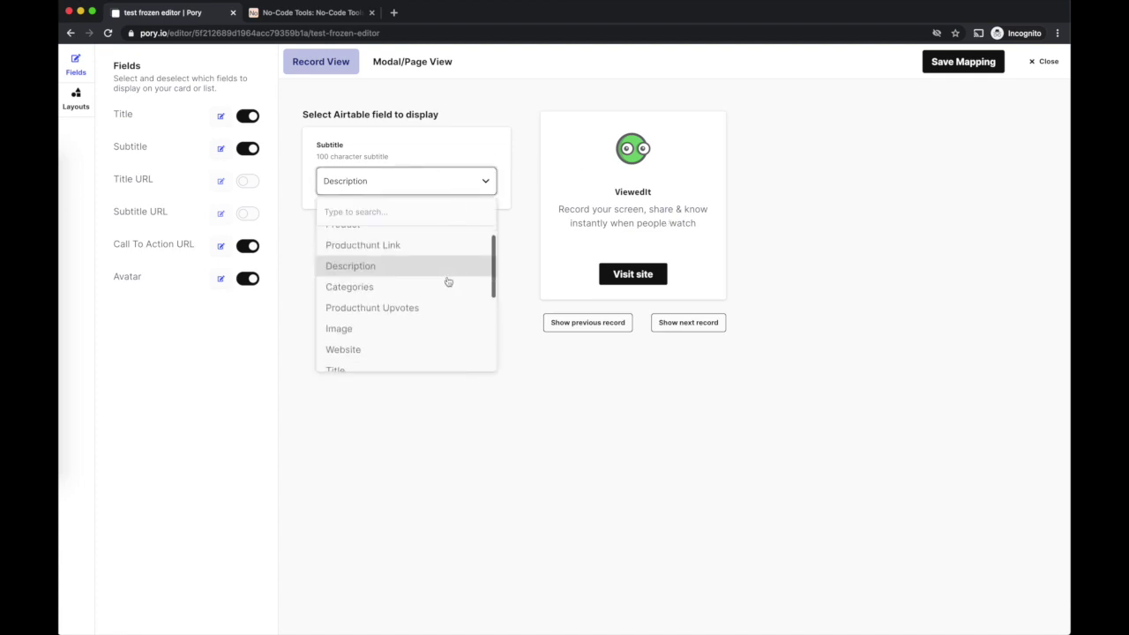
scroll(441, 290, down, 2)
scroll(427, 322, down, 2)
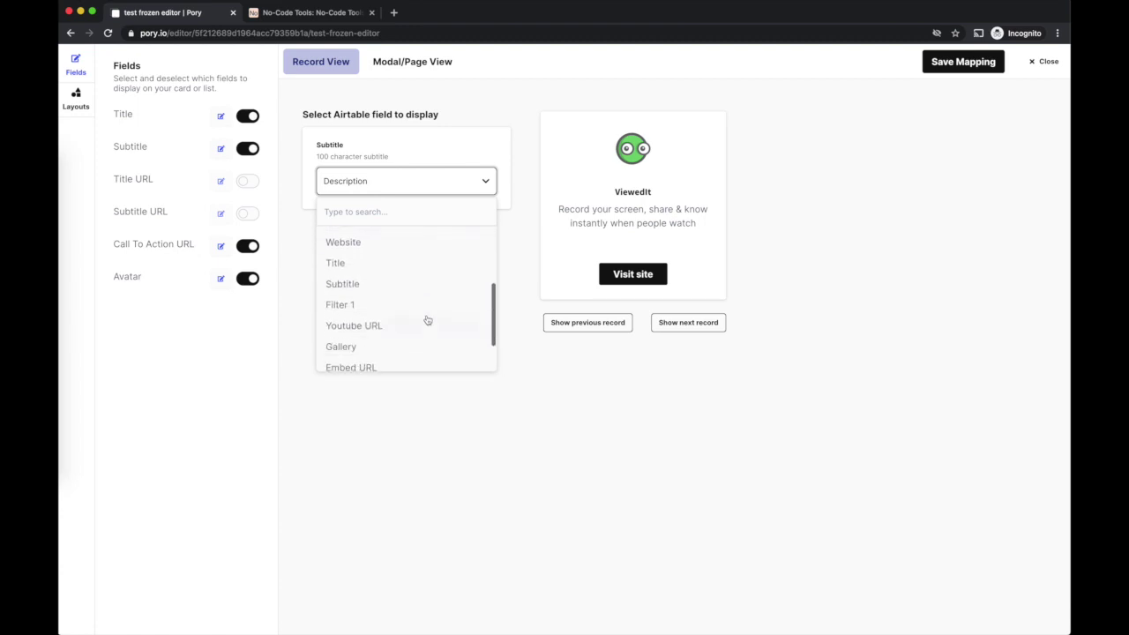
scroll(427, 321, up, 3)
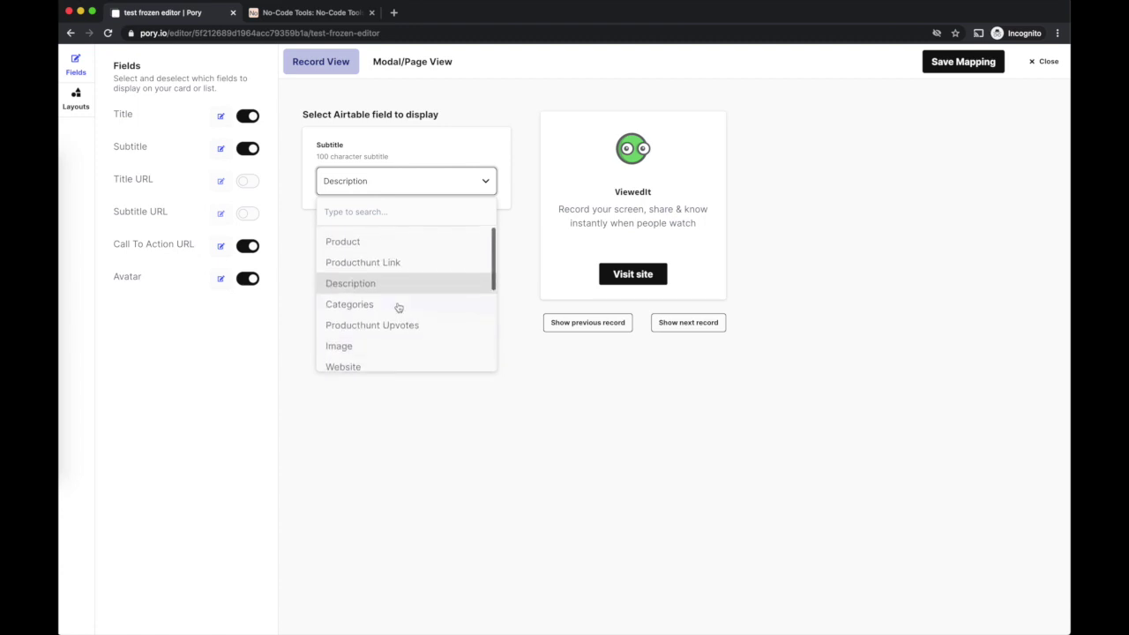
click(399, 305)
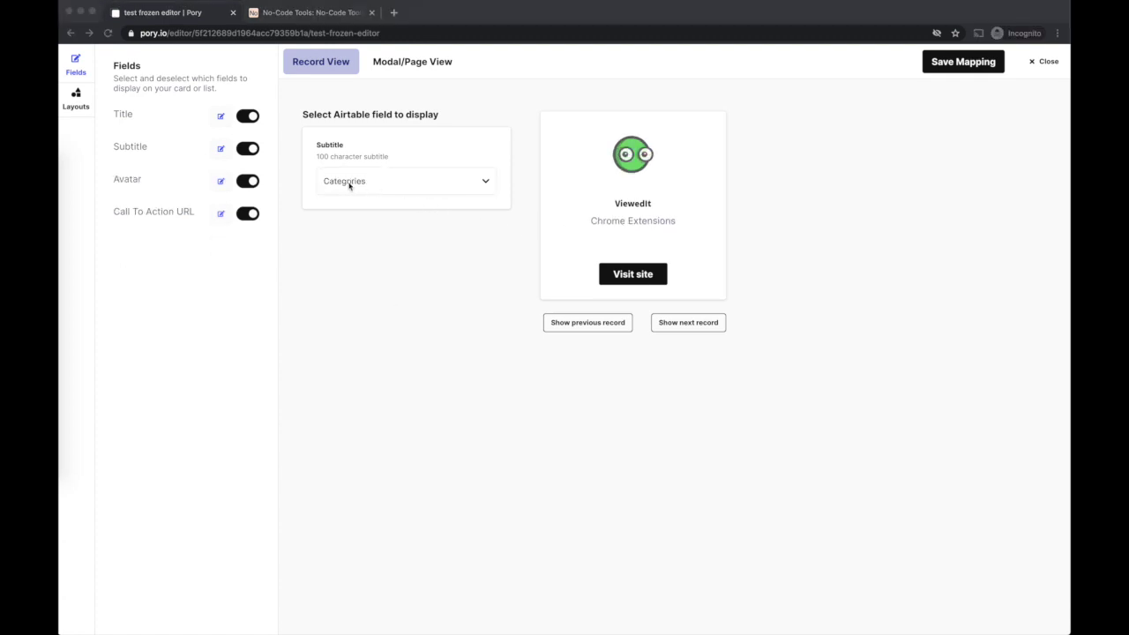
Toggle the Subtitle off and back on and remap it to Categories.
click(258, 152)
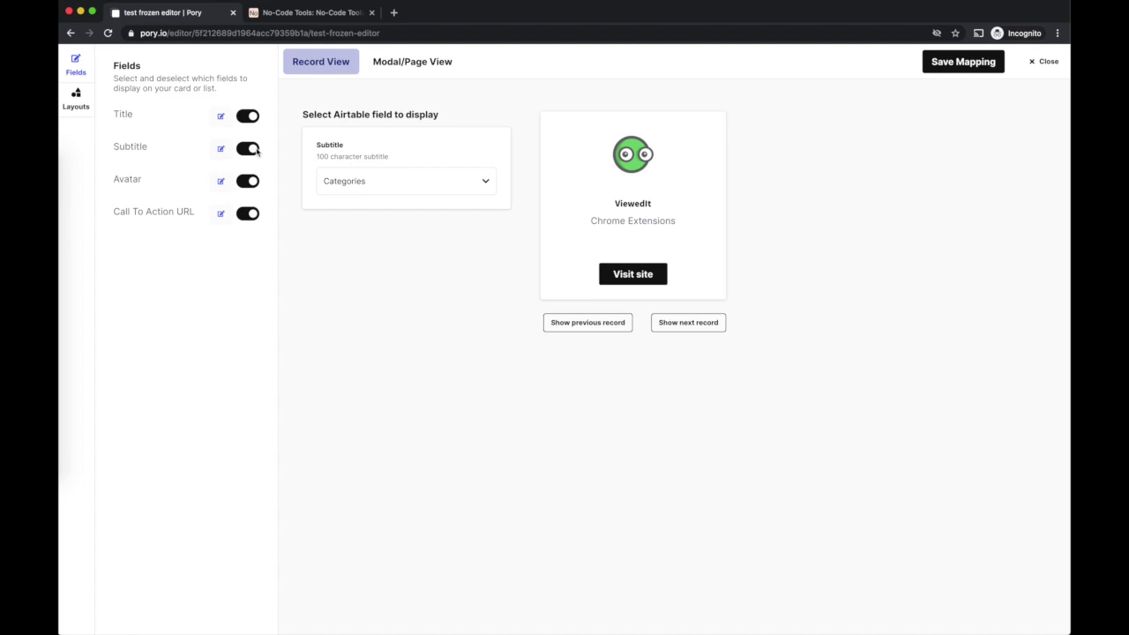
click(255, 152)
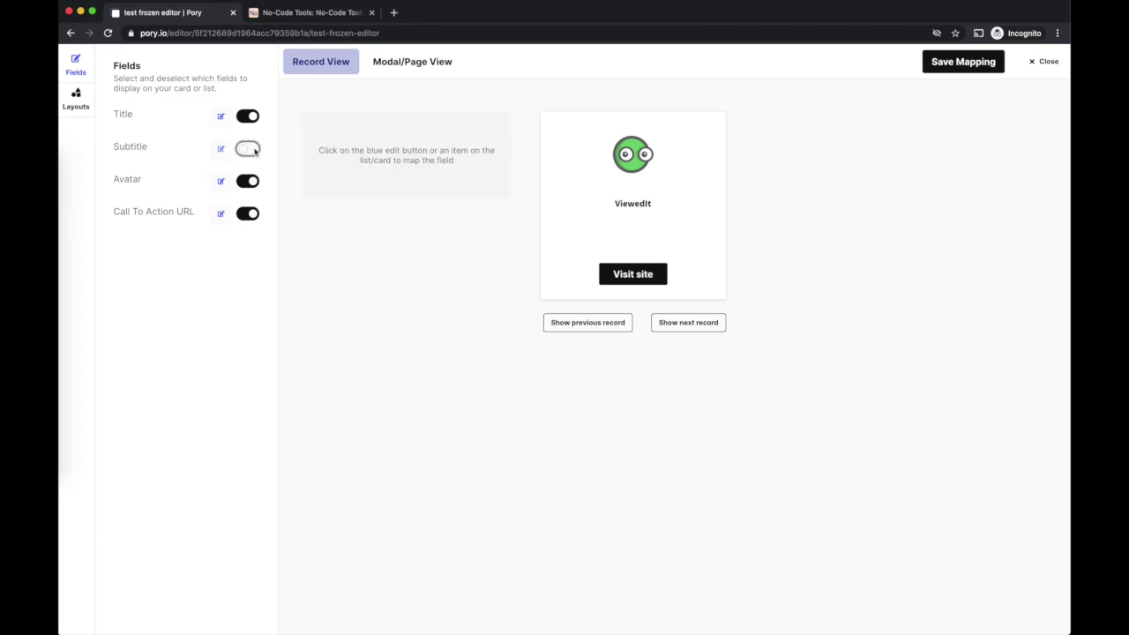
click(254, 151)
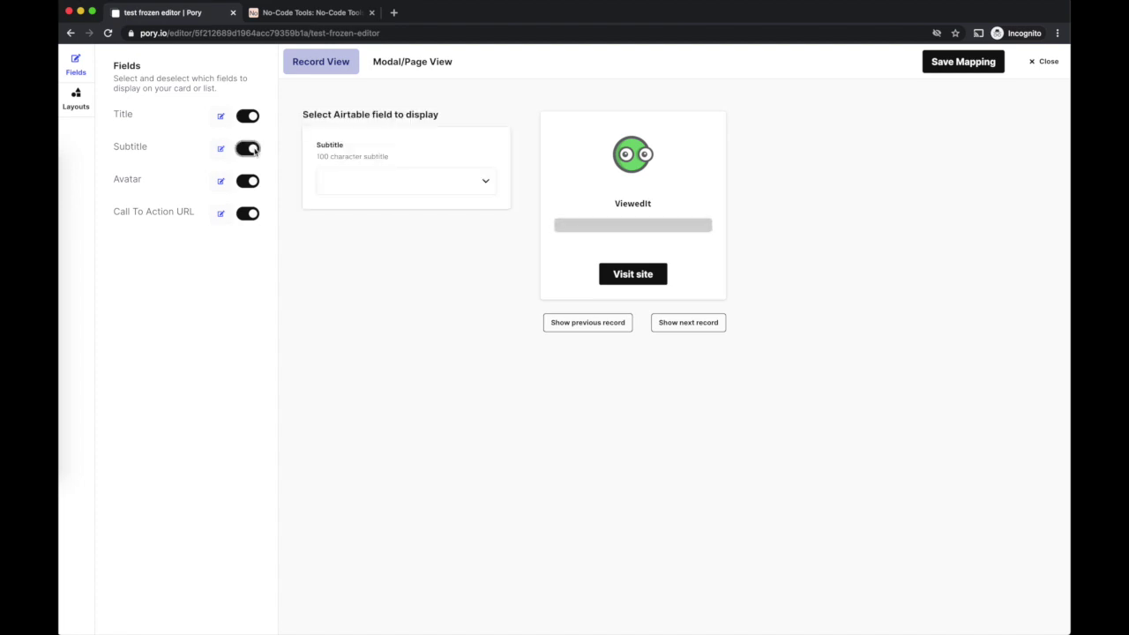
click(394, 186)
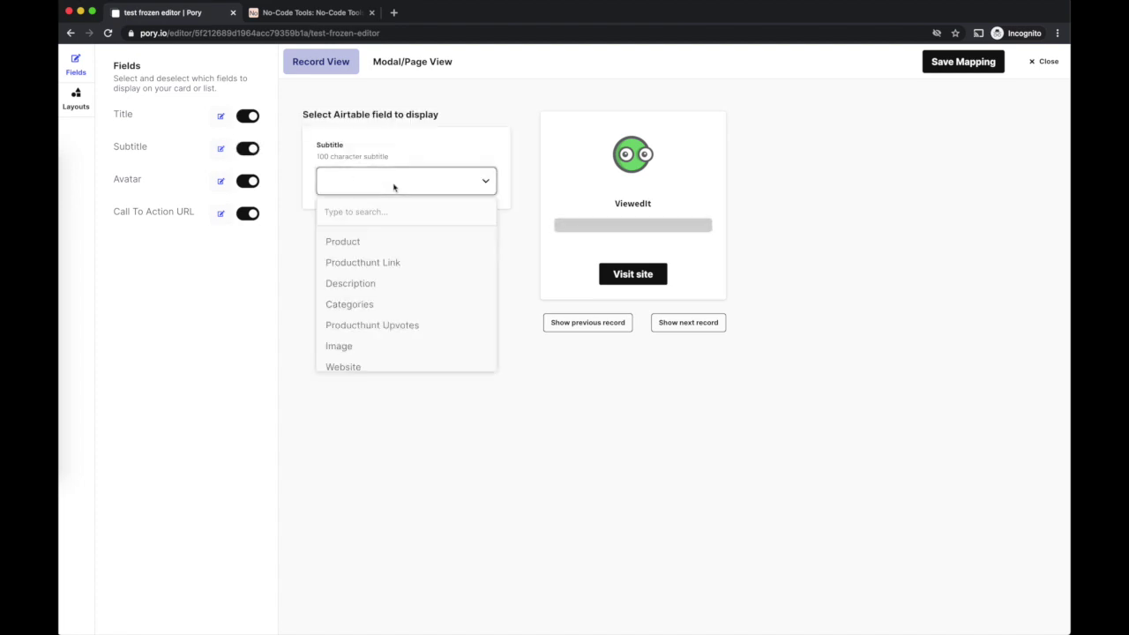
click(382, 306)
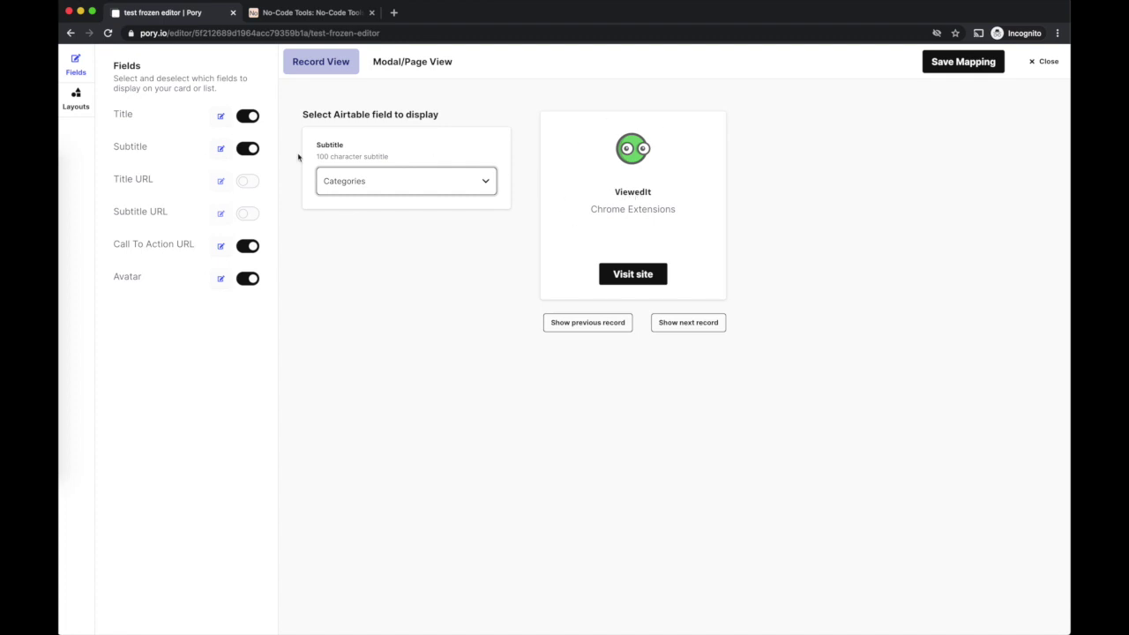
click(78, 107)
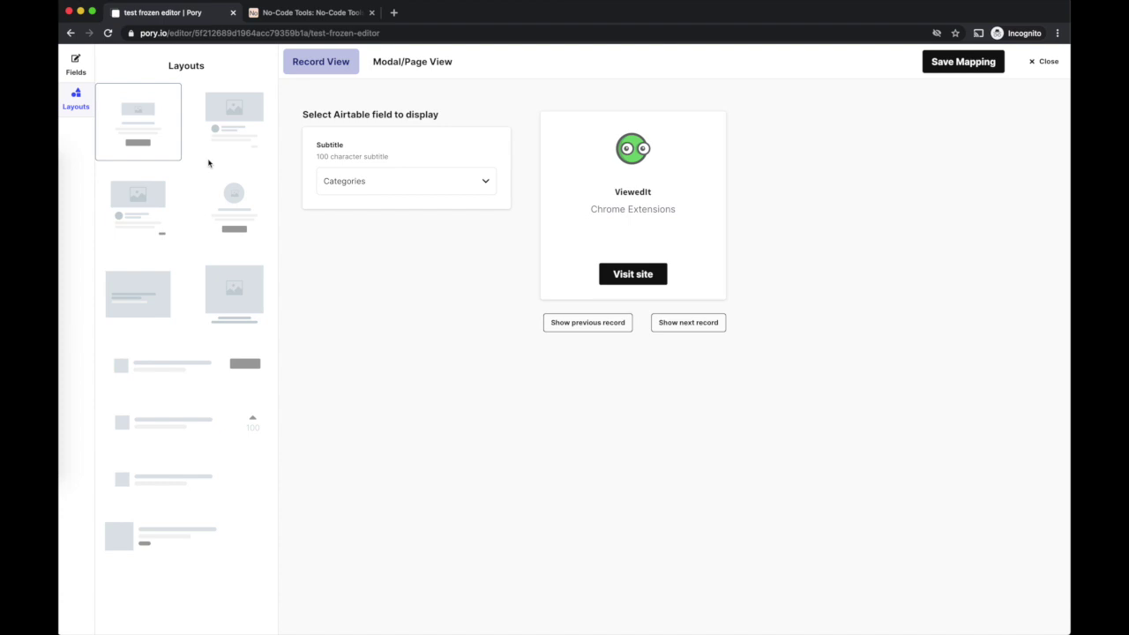
Try several card layouts and settle on the dark-gradient overlay layout.
click(227, 136)
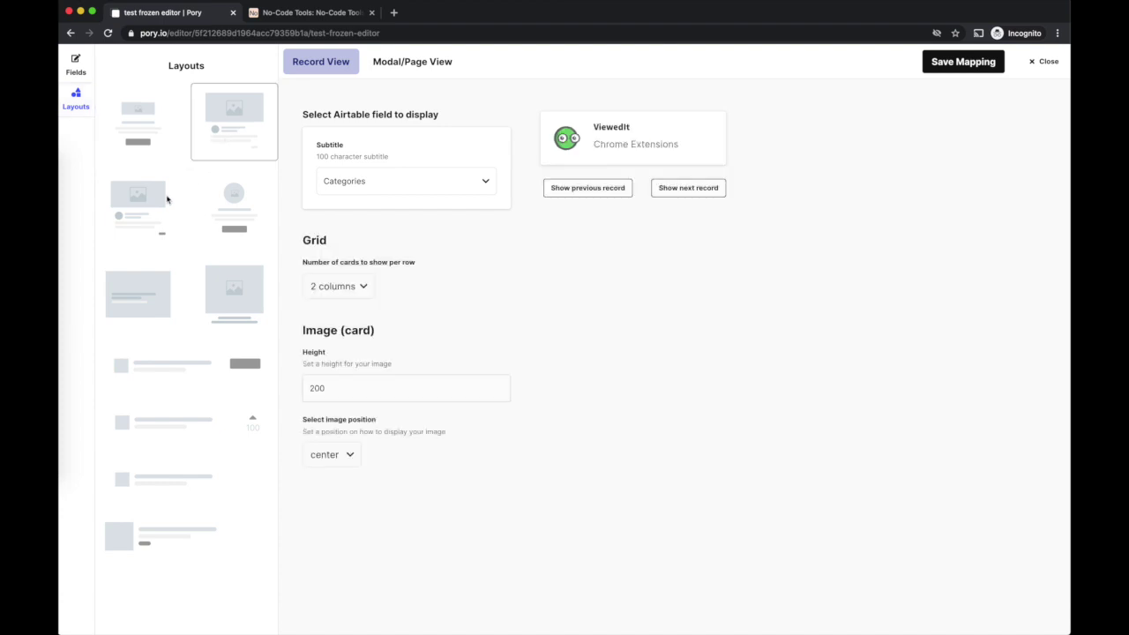
click(145, 217)
click(247, 216)
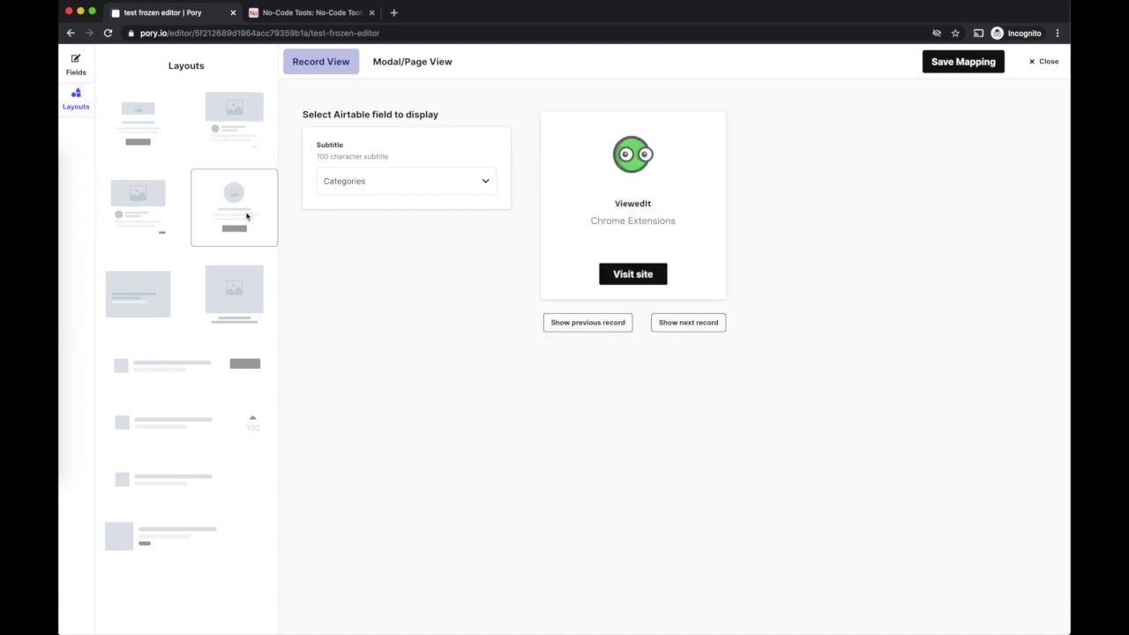
click(148, 300)
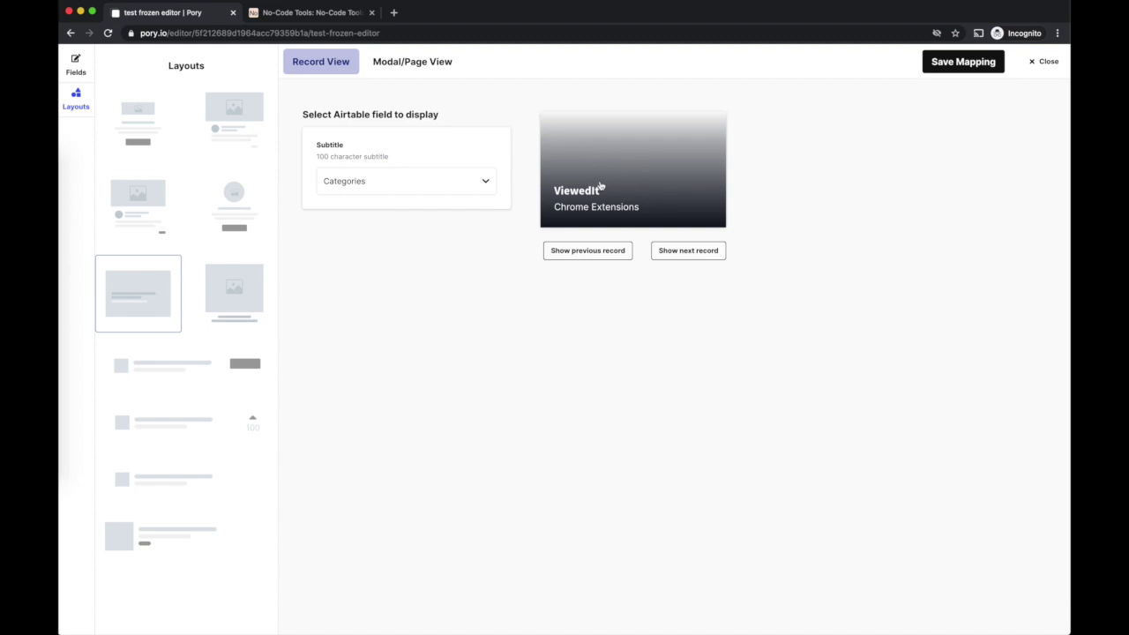
click(77, 58)
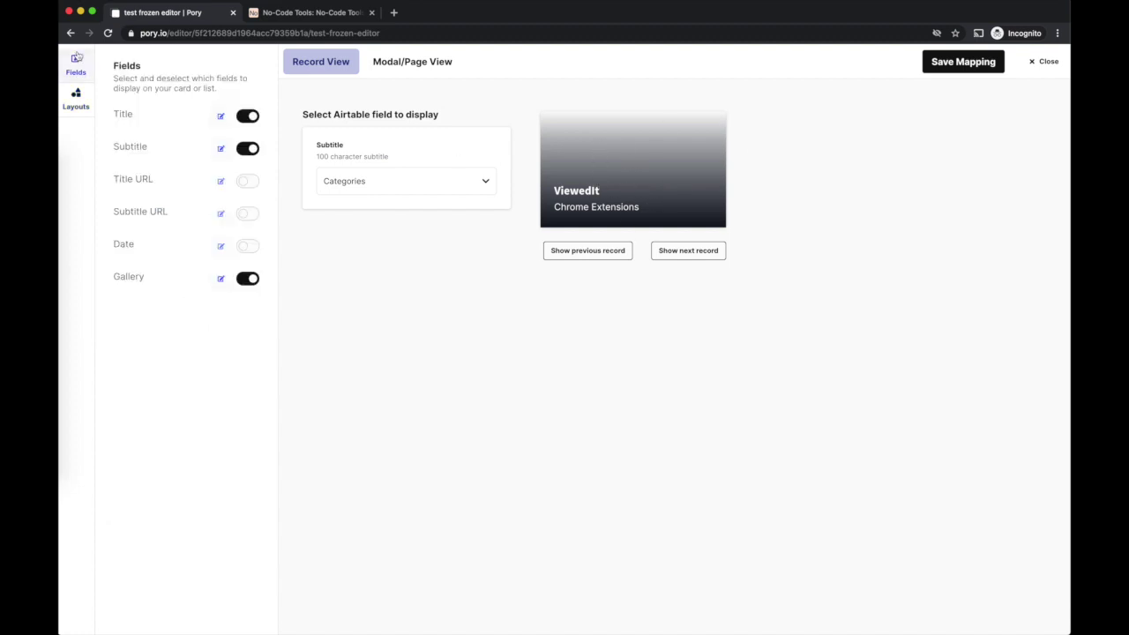
Map the Gallery to the Image field and preview the Snapshot and Revealbot records.
click(220, 281)
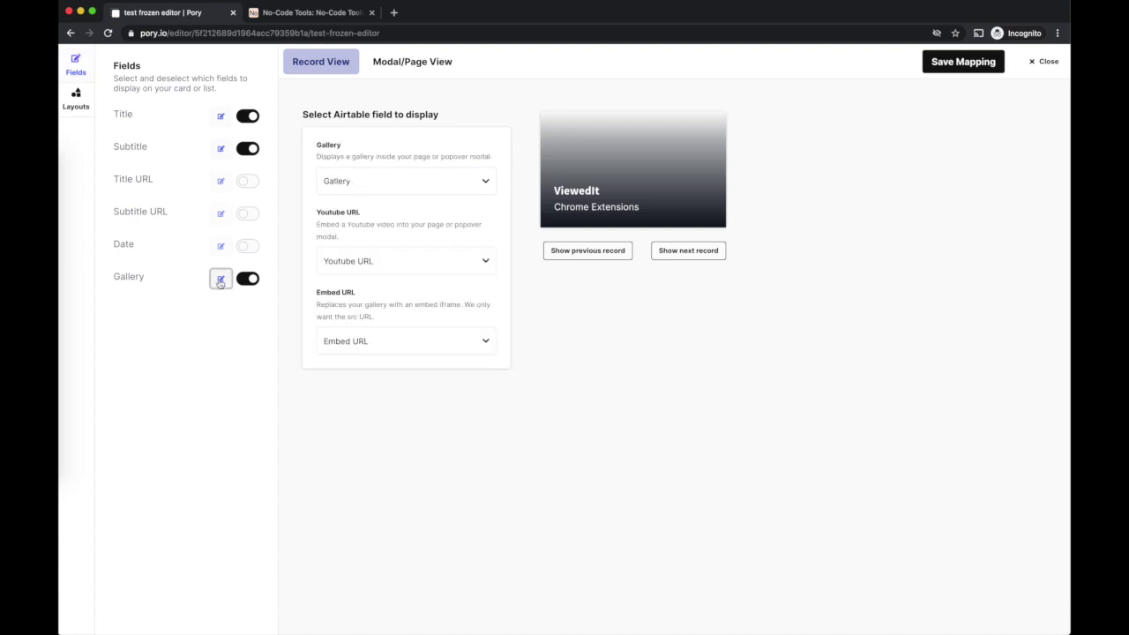
click(379, 185)
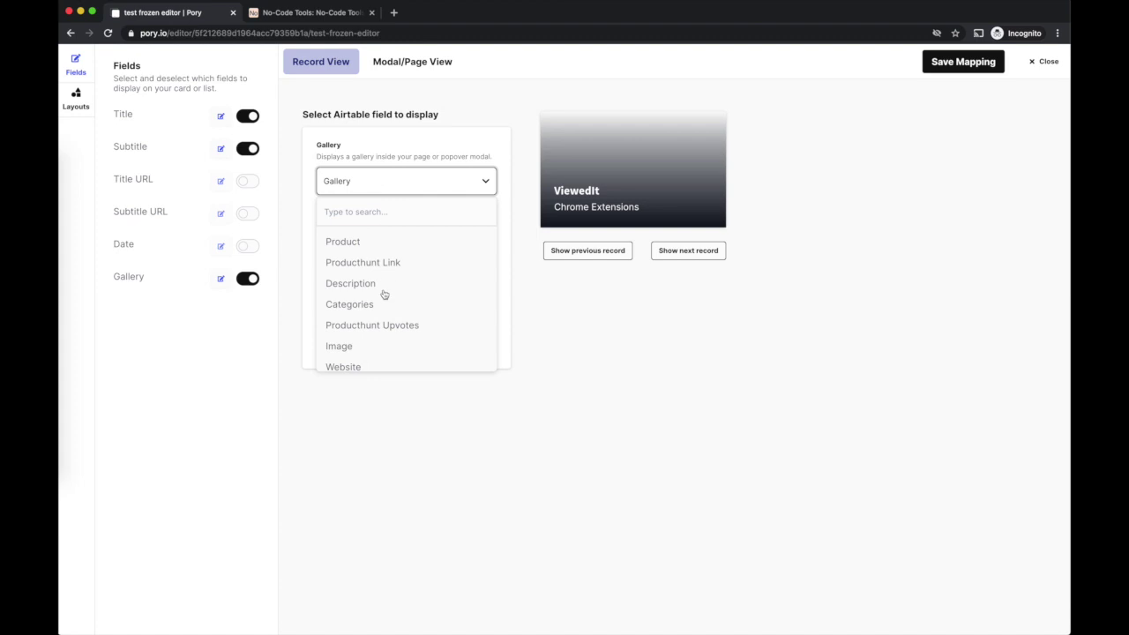
scroll(383, 291, down, 1)
click(364, 335)
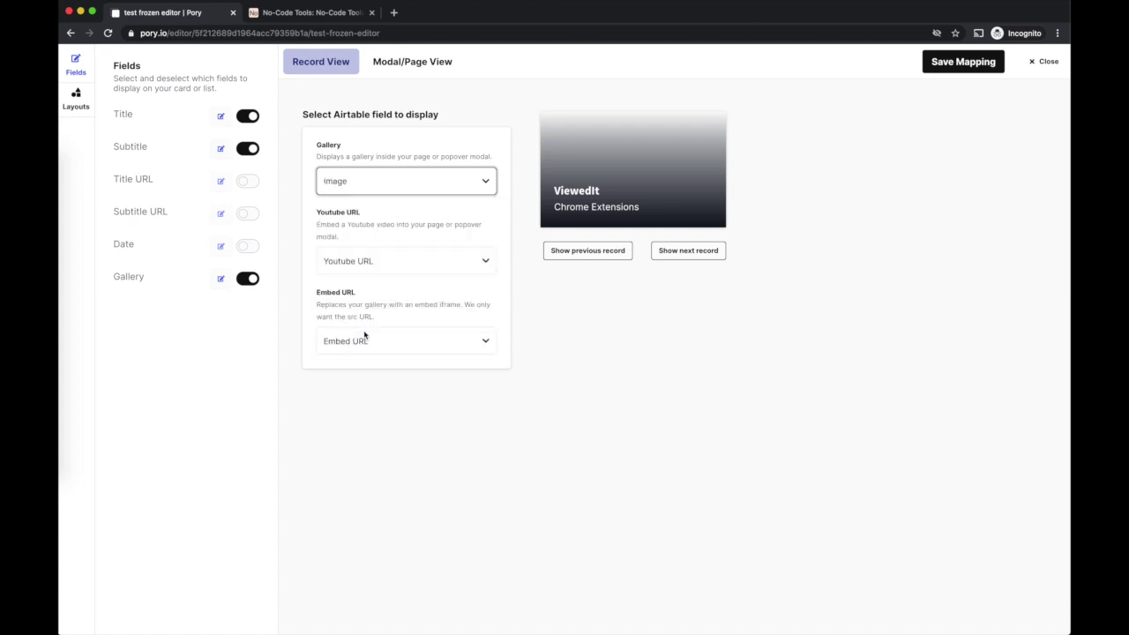
click(679, 255)
click(679, 255)
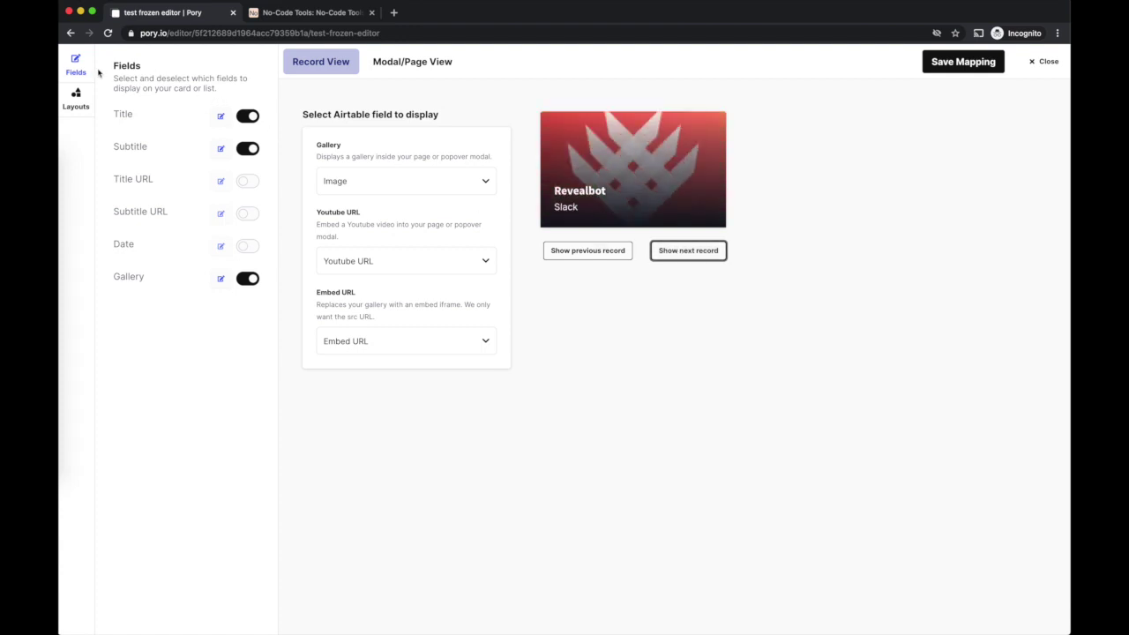
Apply the centred round-logo card layout and open the Modal/Page View settings.
click(70, 97)
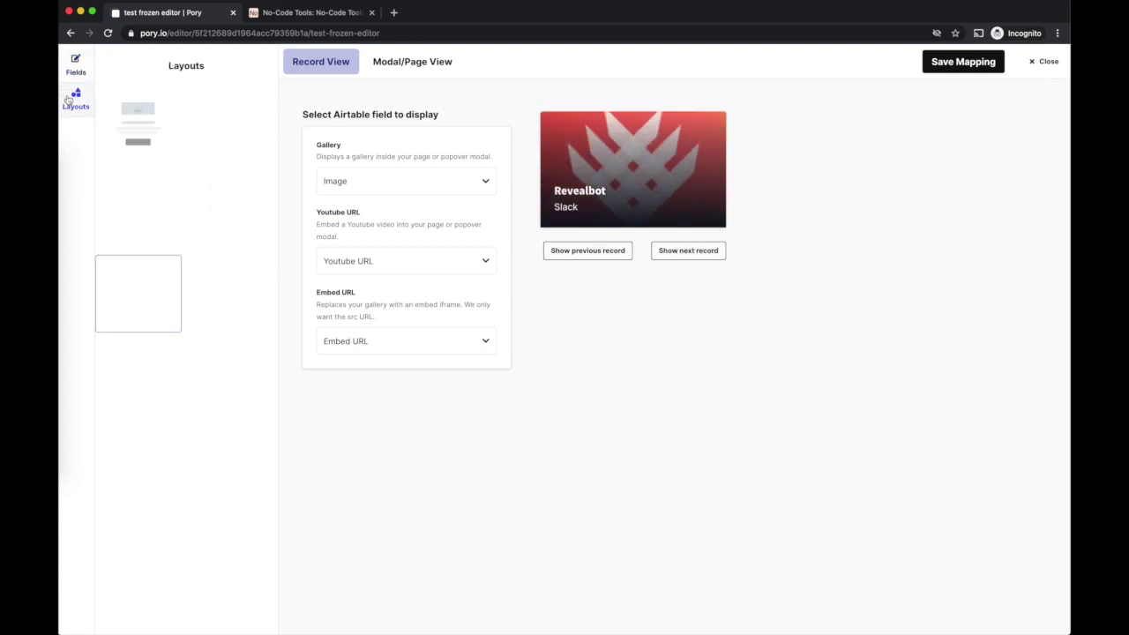
click(236, 201)
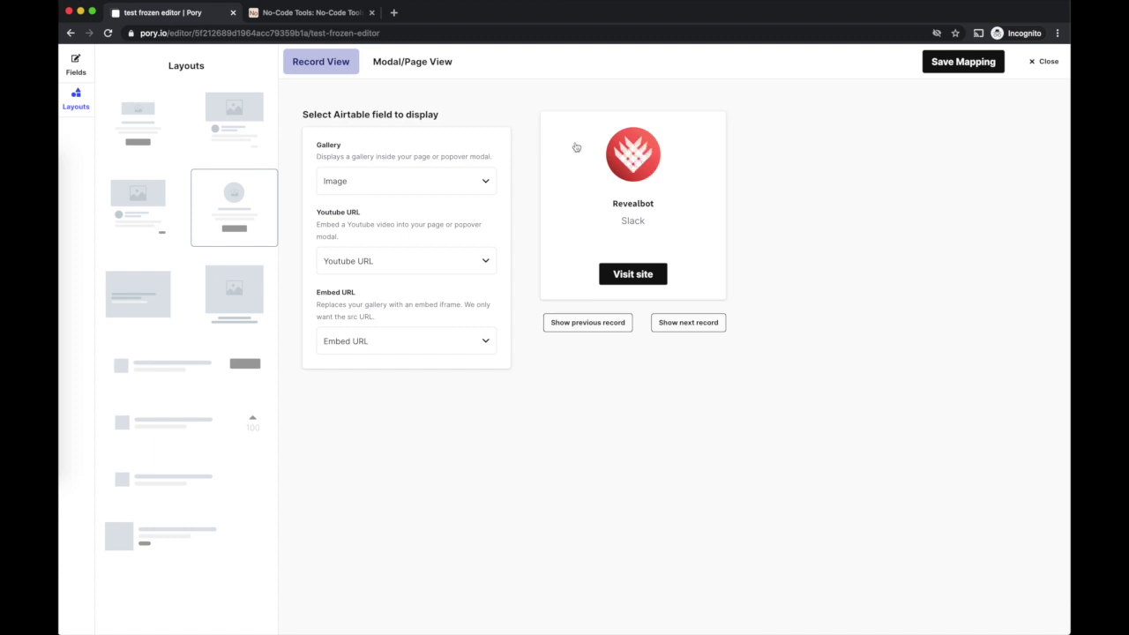
click(409, 69)
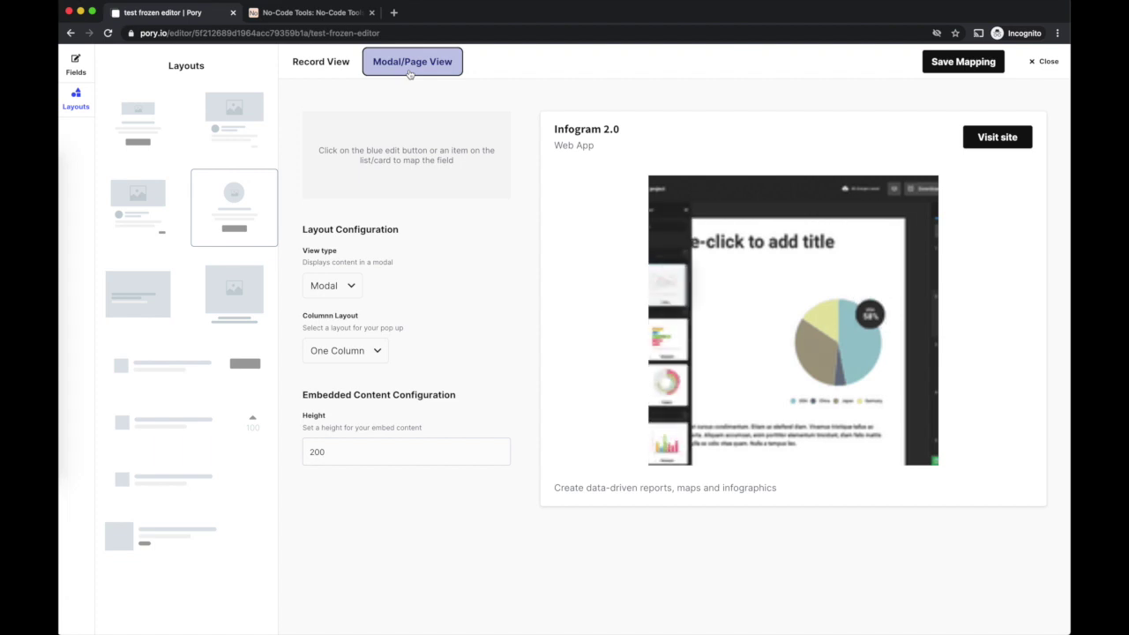
click(357, 291)
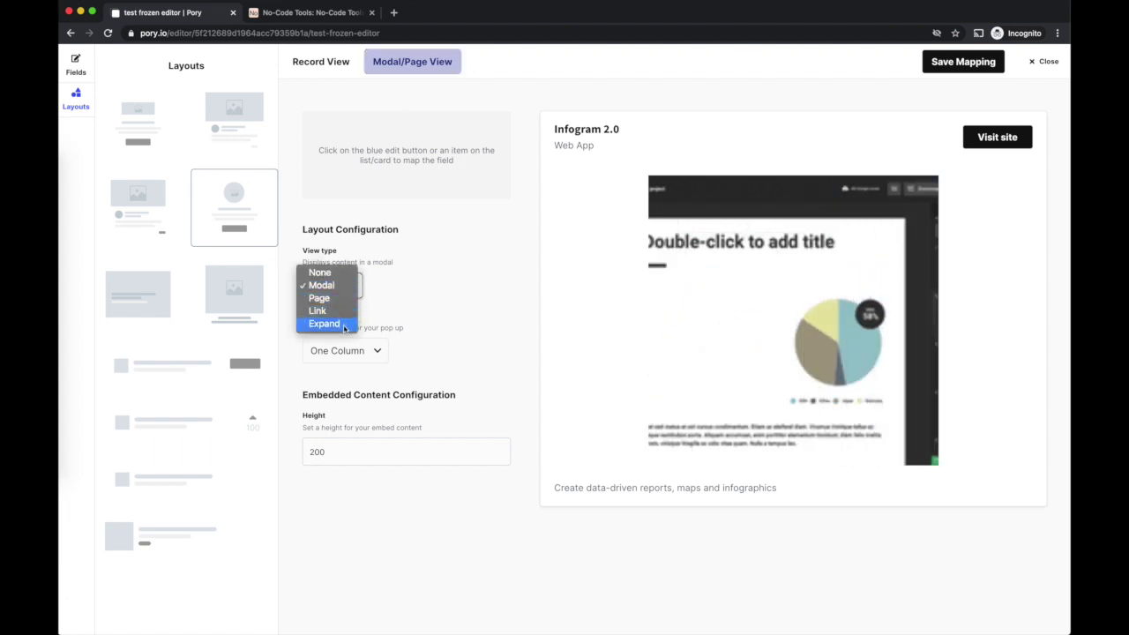
click(404, 335)
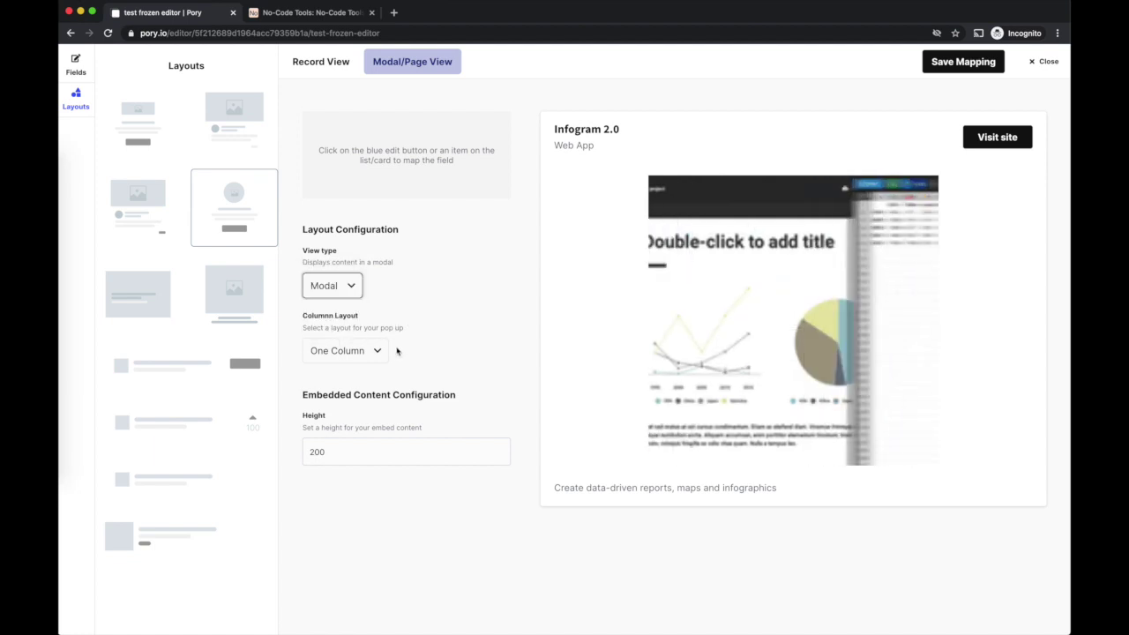
click(978, 64)
Test the card modals by opening and closing the Snapshot and Revealbot details.
scroll(806, 292, down, 3)
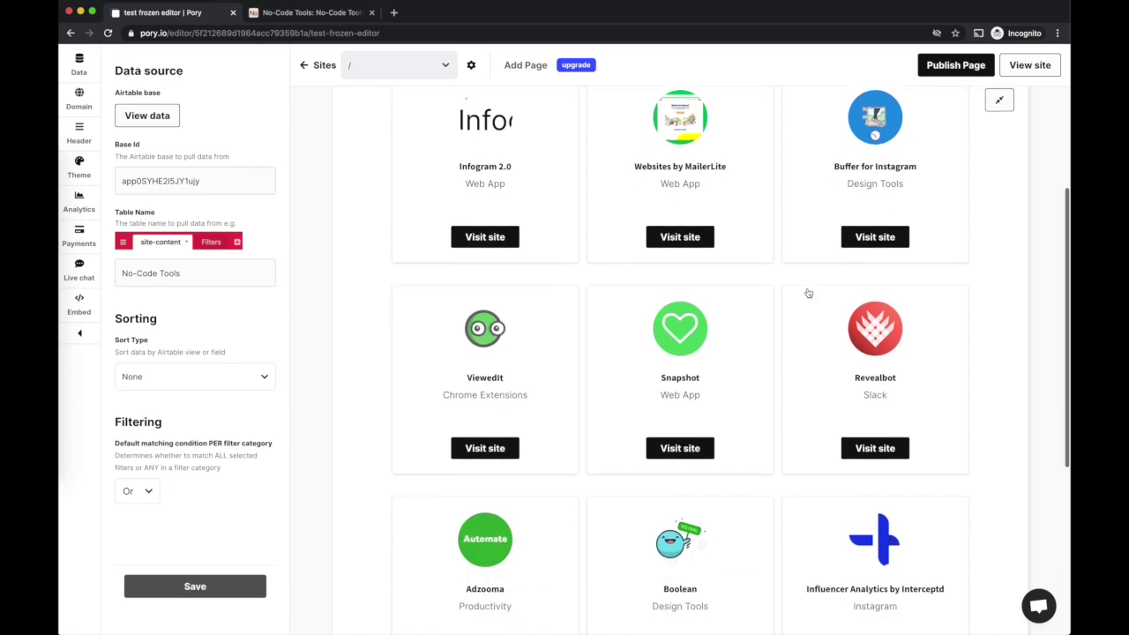
click(747, 287)
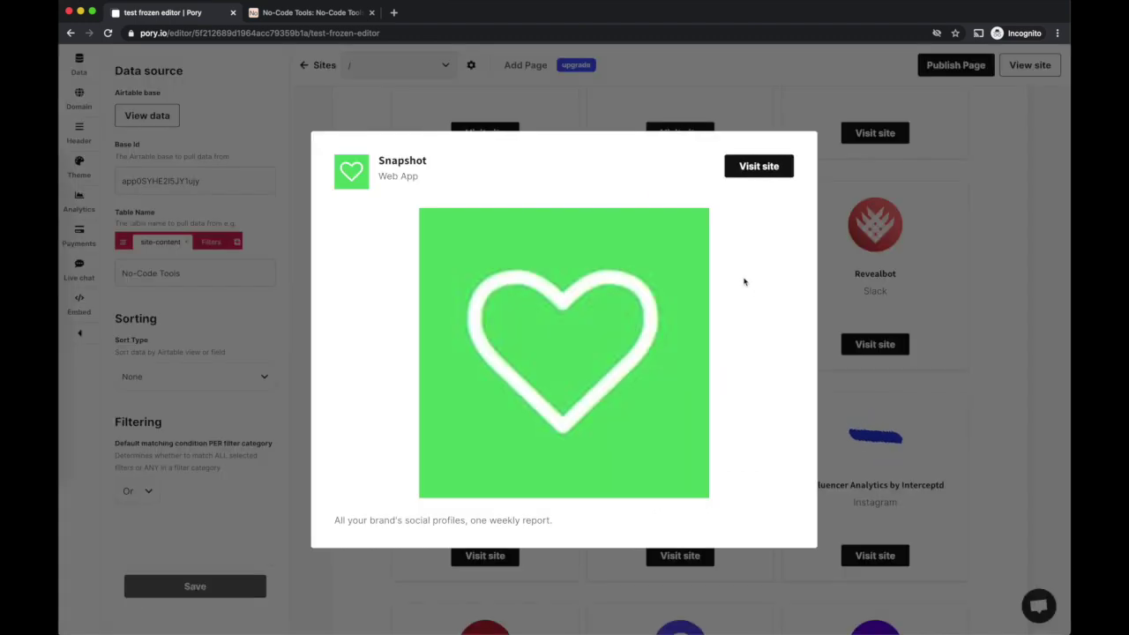
click(814, 286)
click(831, 296)
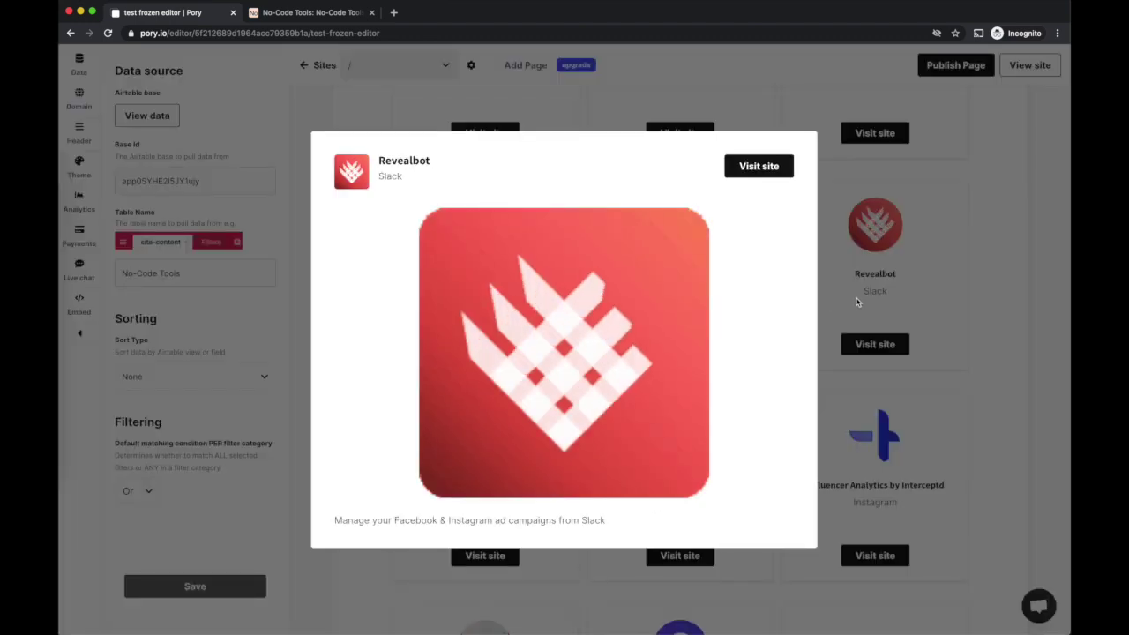